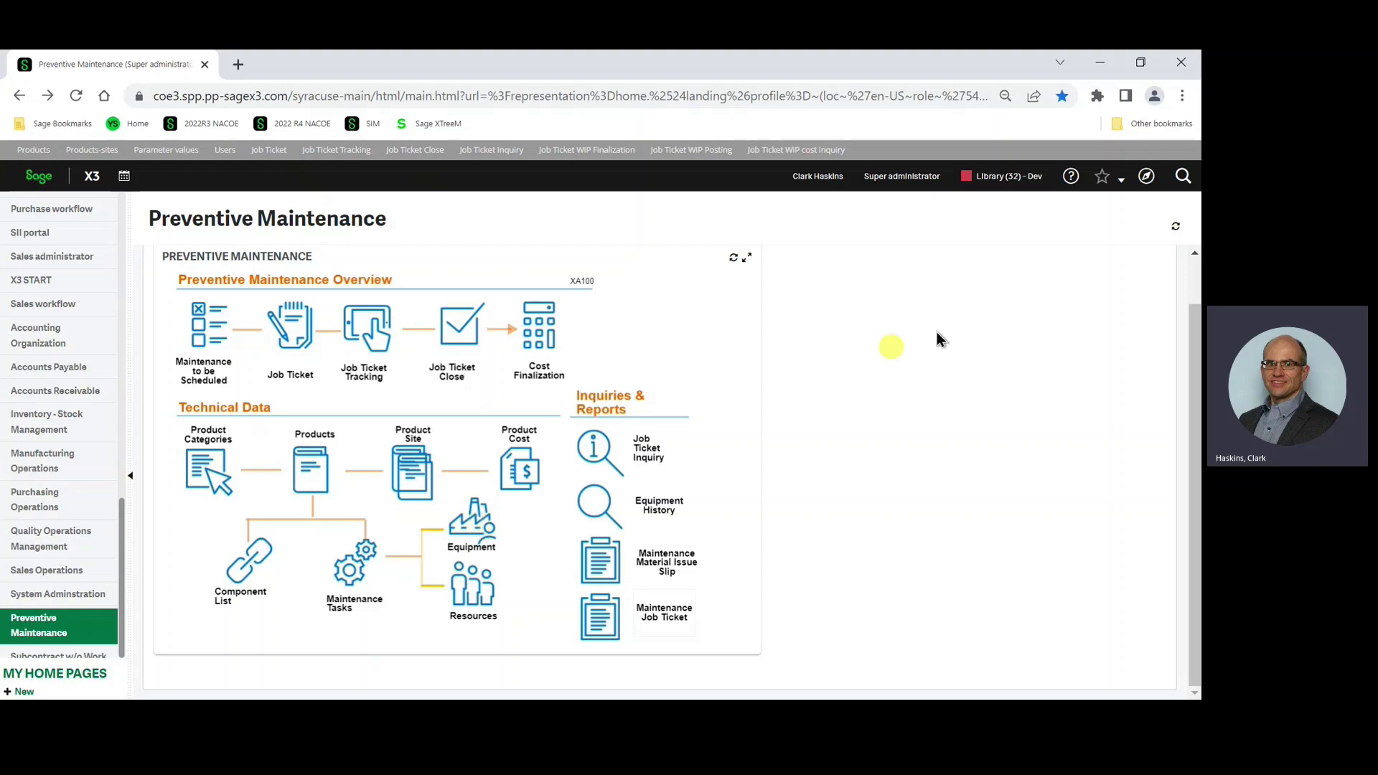
# Step: Open Equipment from the Preventive Maintenance job ticket setup and review the PMEQUIP2 header fields through to the equipment group
pyautogui.click(1146, 178)
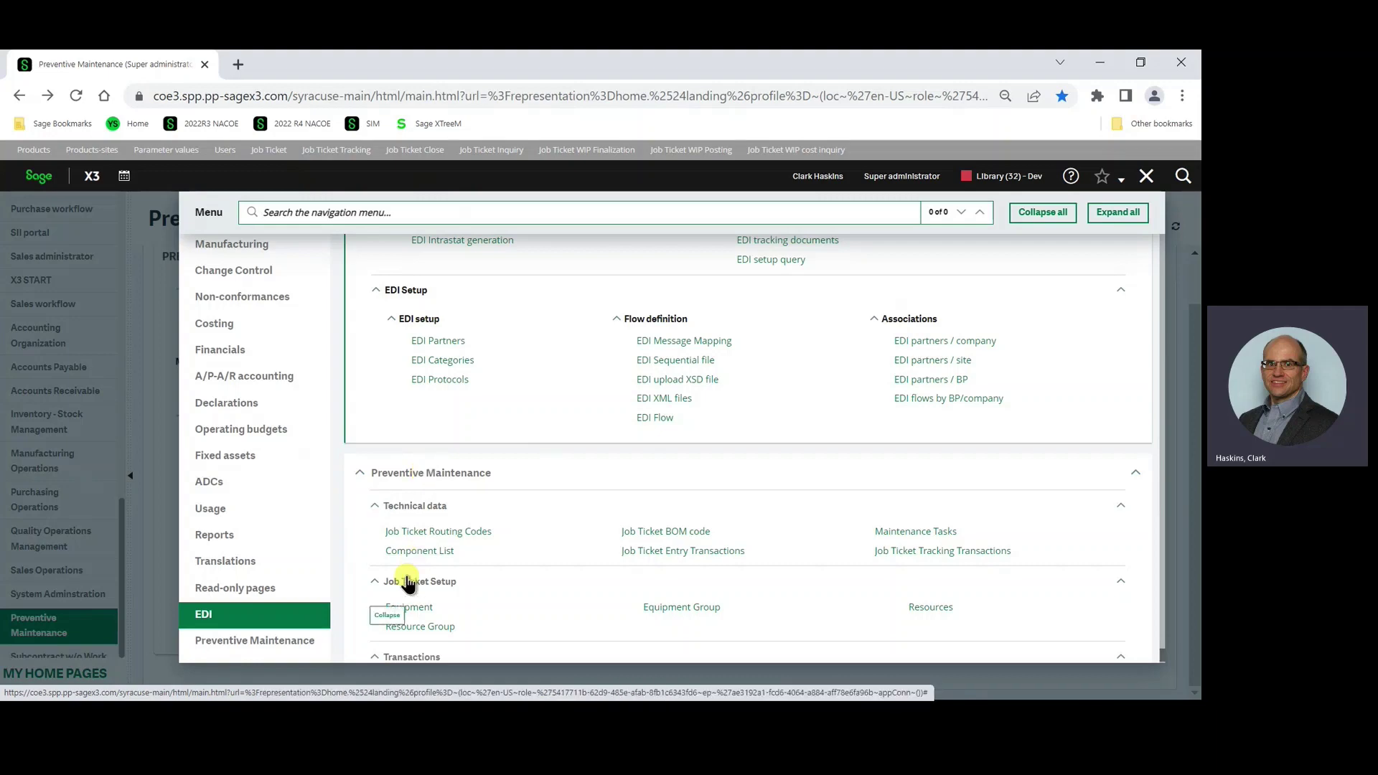
pyautogui.click(409, 608)
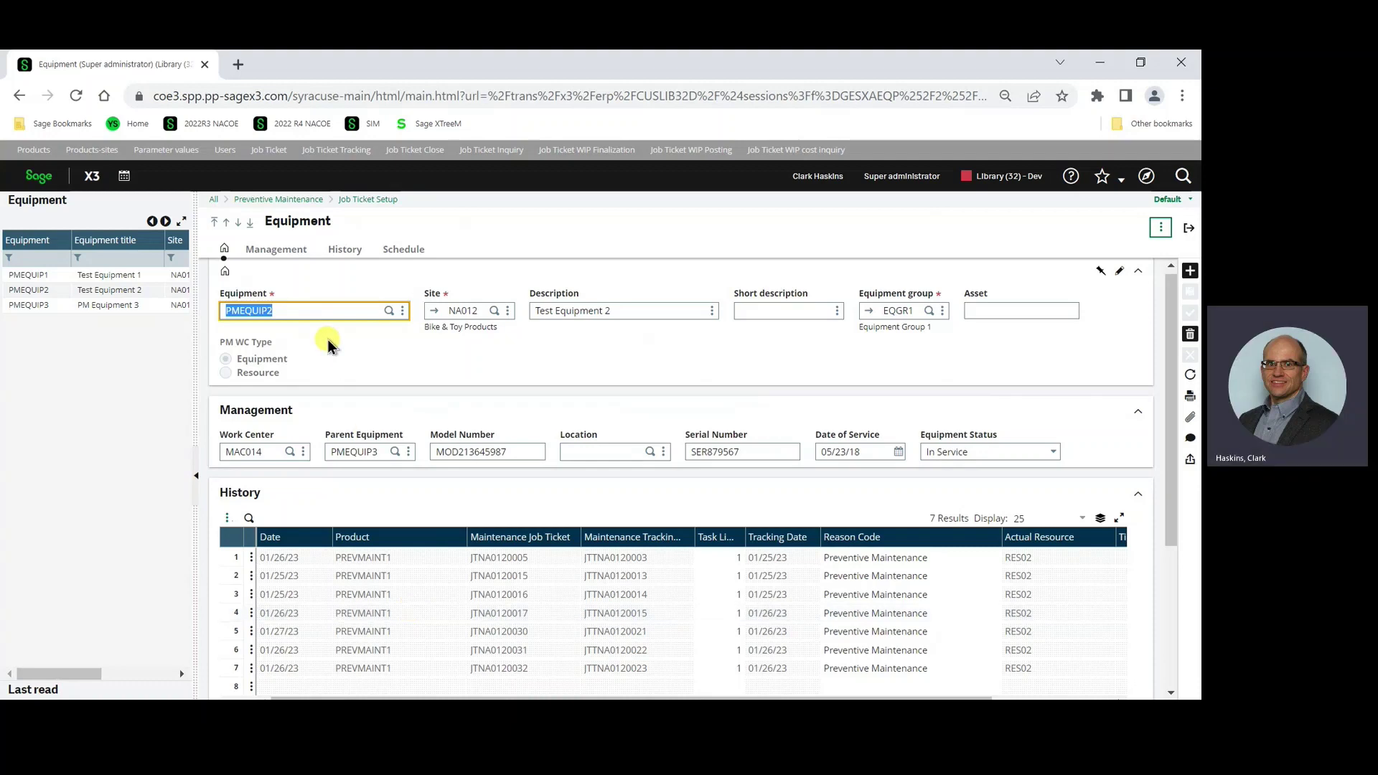
pyautogui.press('Tab')
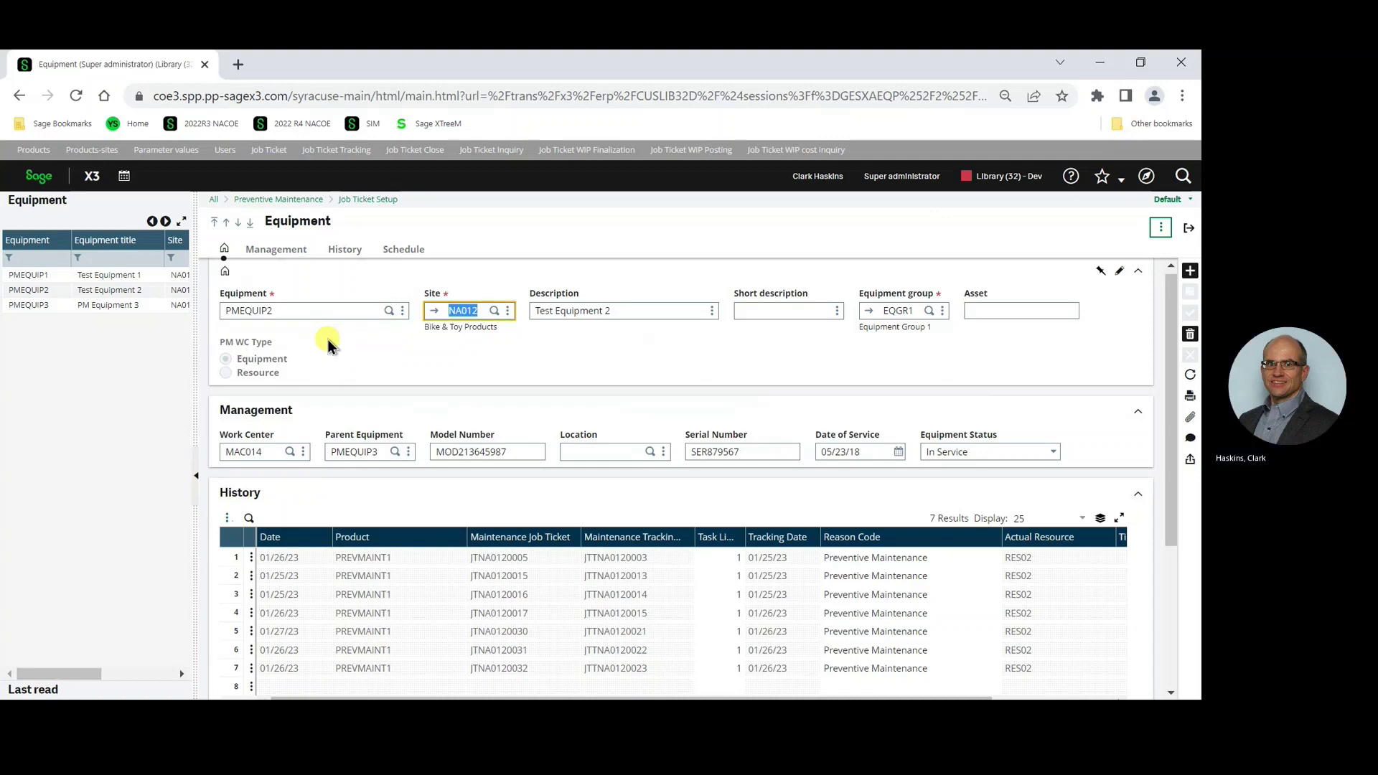
pyautogui.press('Tab')
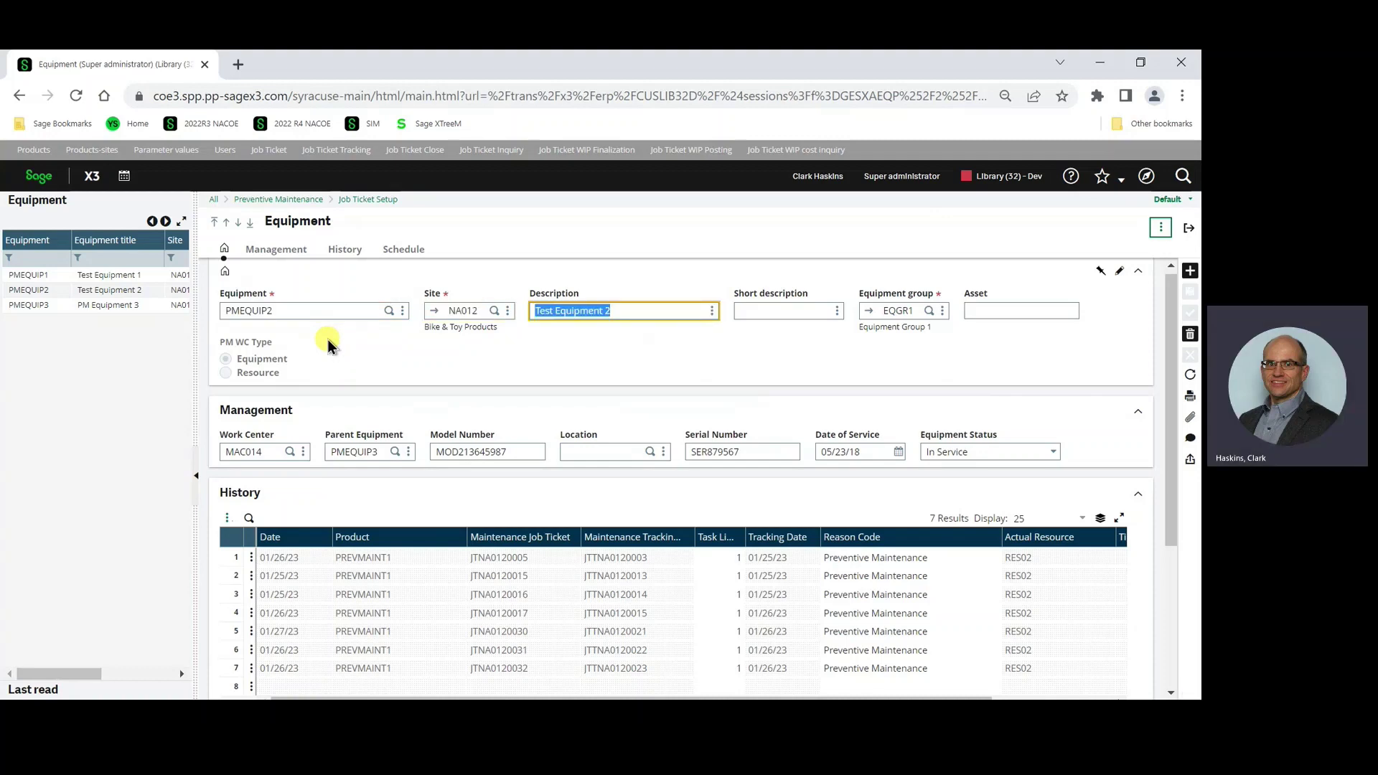
pyautogui.press('Tab')
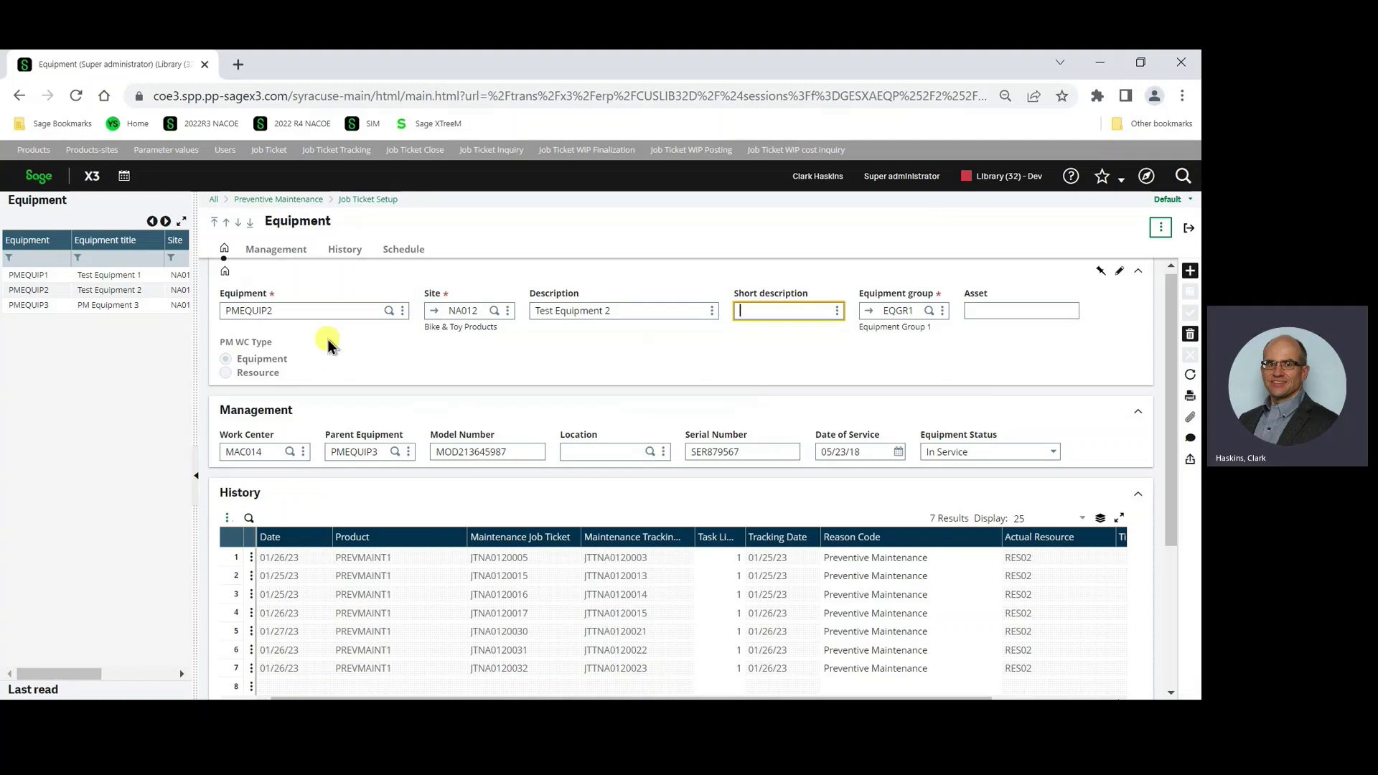
pyautogui.press('Tab')
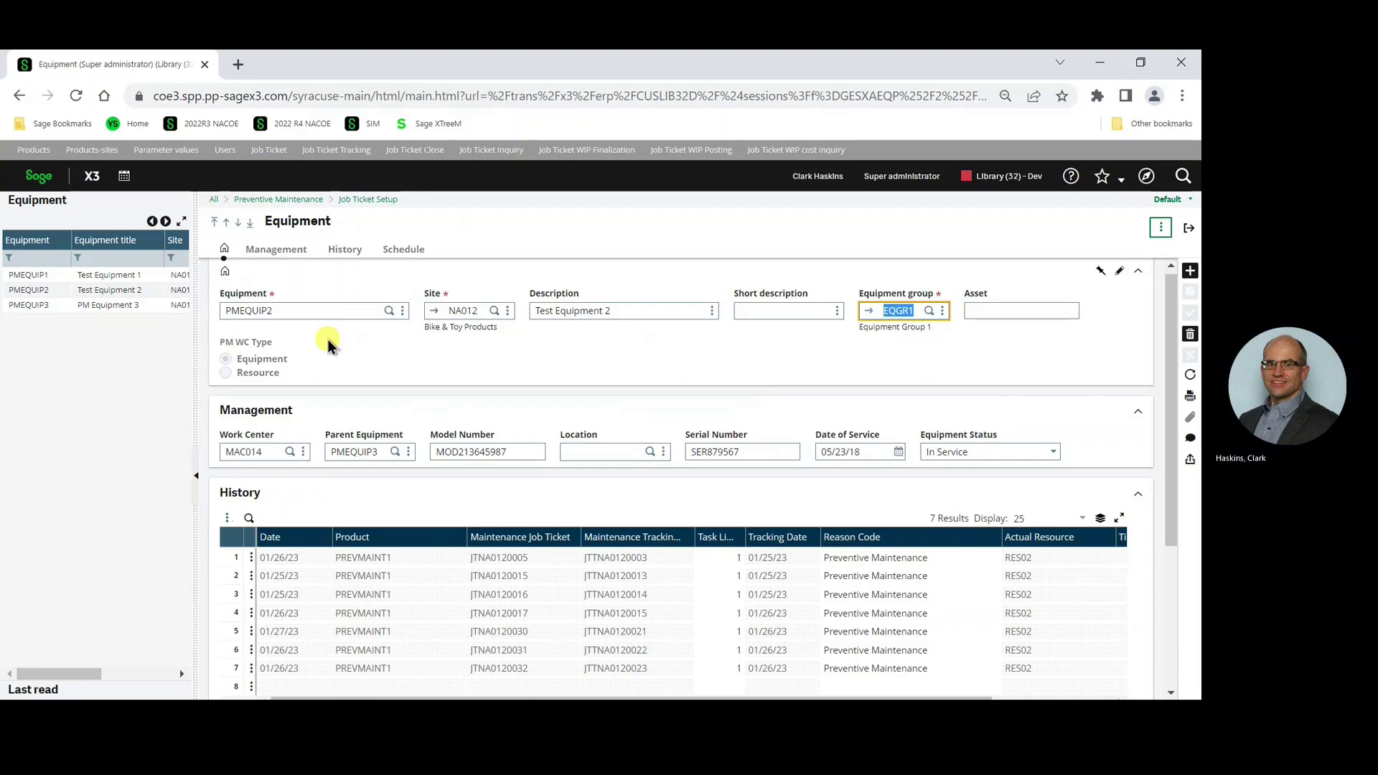
# Step: Examine the equipment's management details, including the selectable work centers, parent equipment, model, location, serial number, service date and status options
pyautogui.click(287, 452)
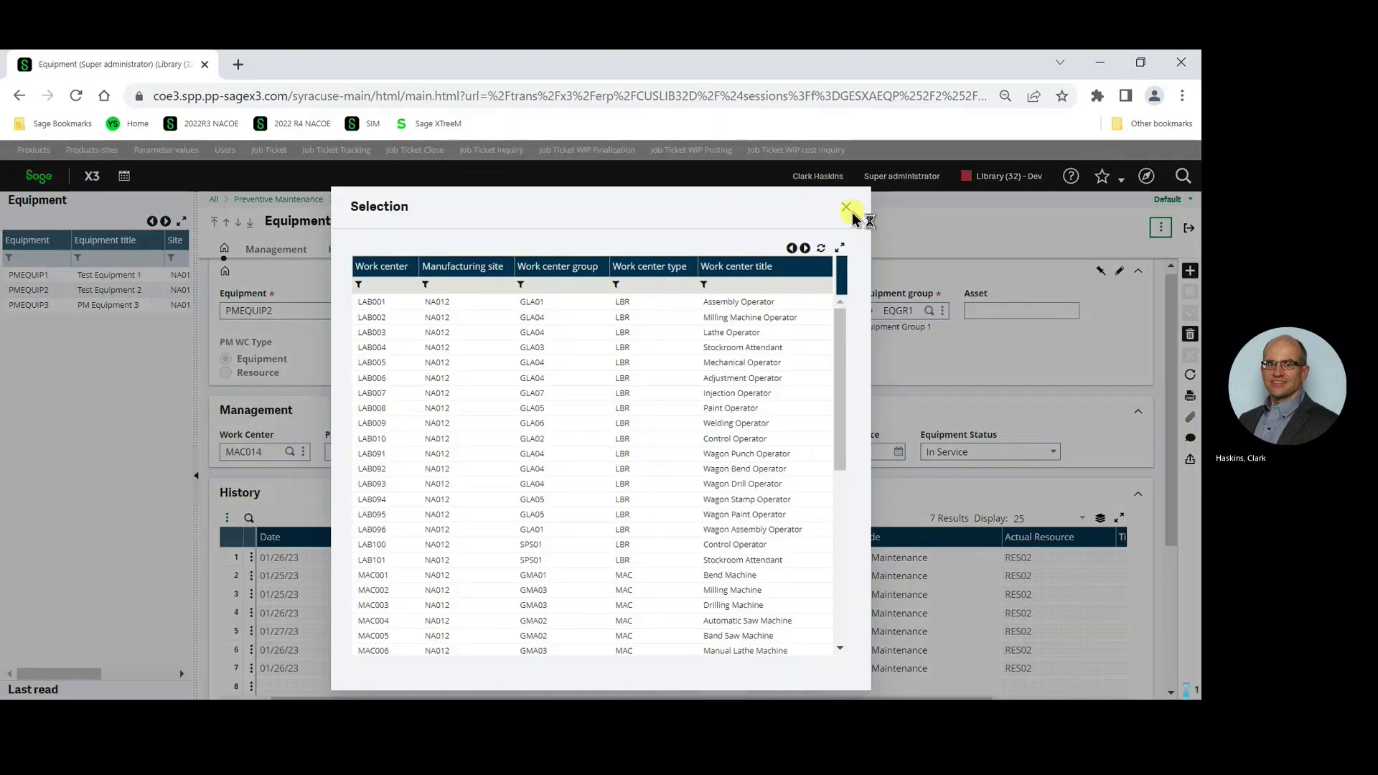
pyautogui.click(846, 208)
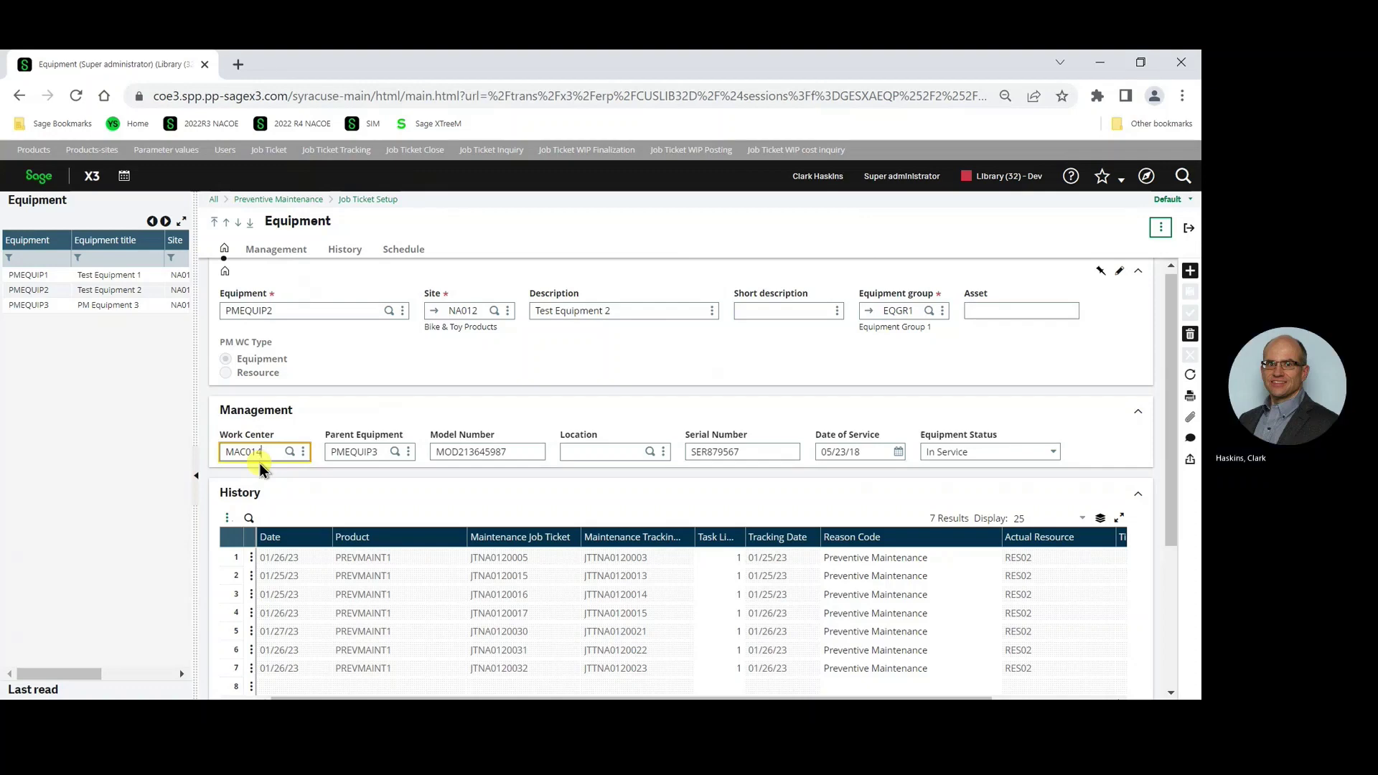
pyautogui.click(341, 456)
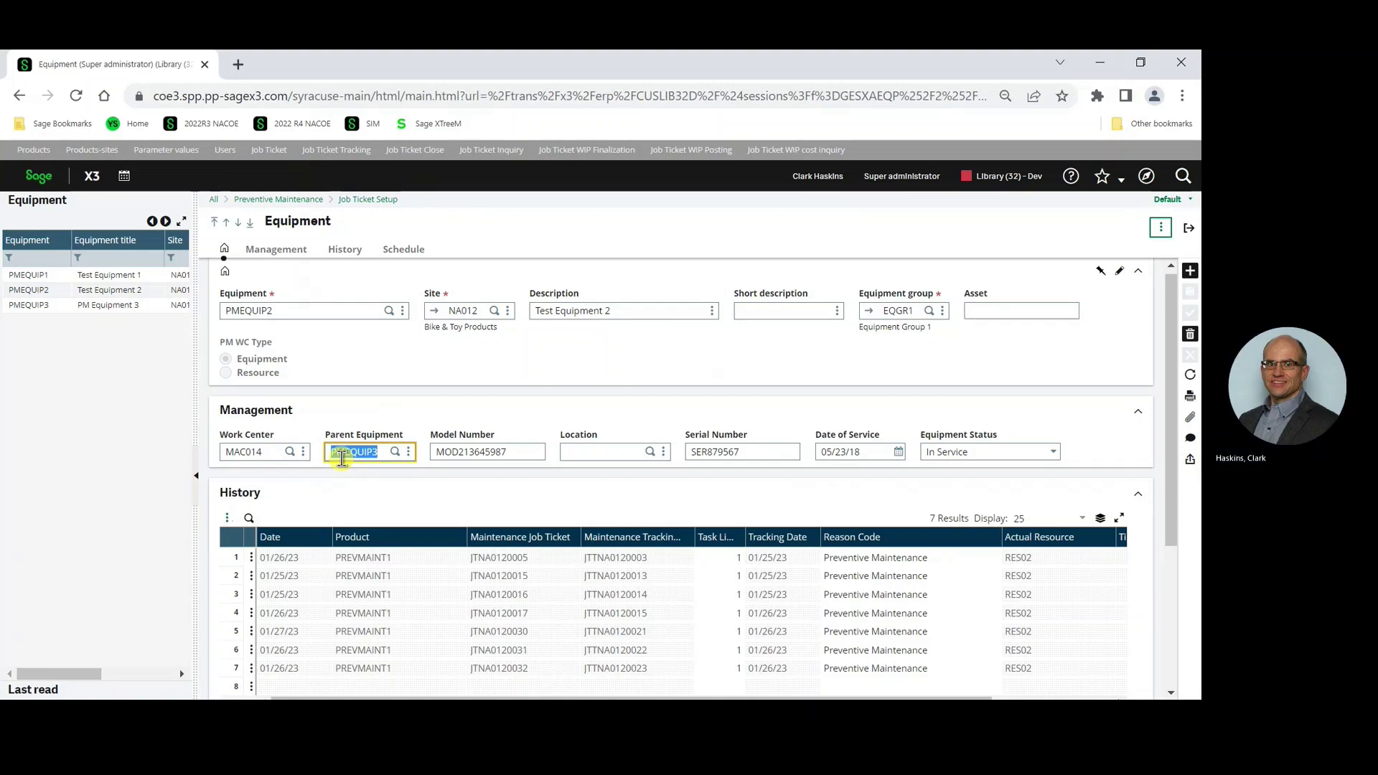
pyautogui.press('Tab')
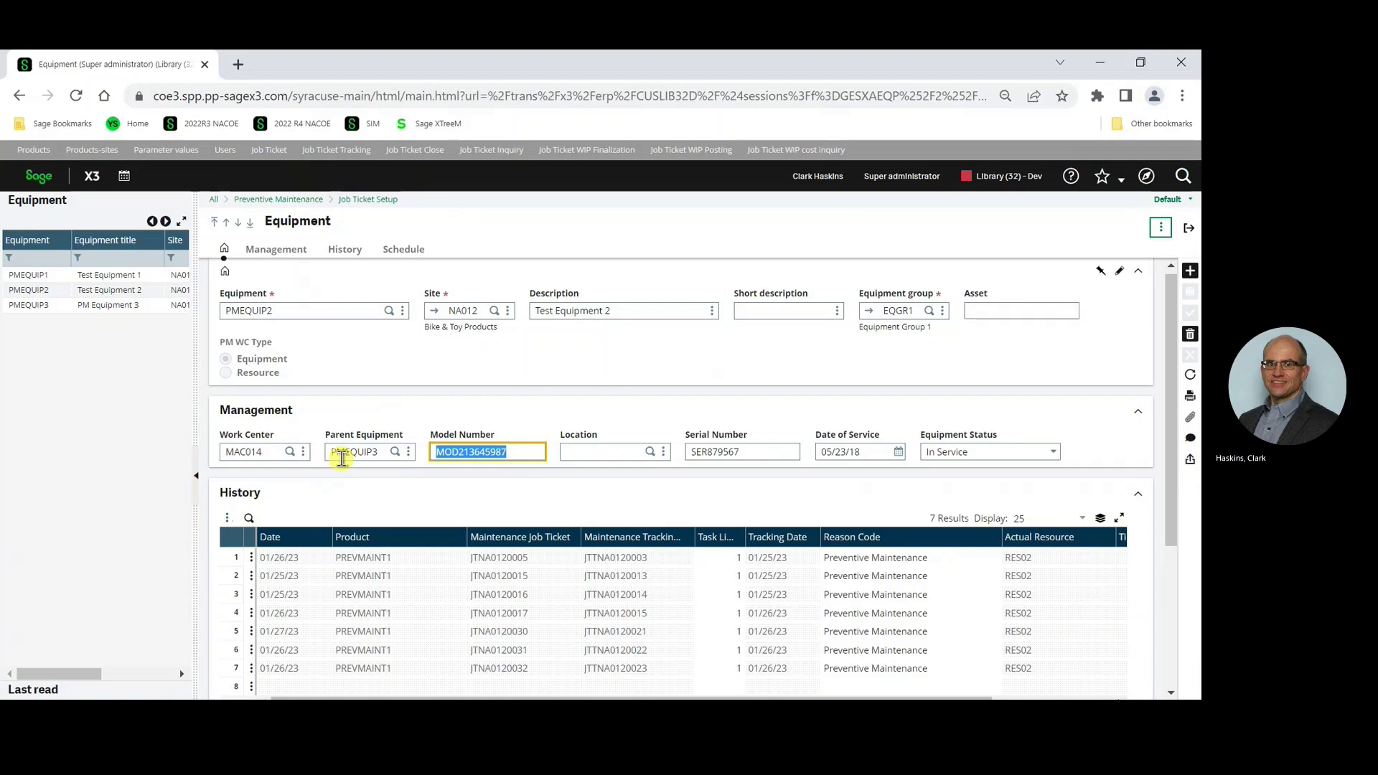
pyautogui.press('Tab')
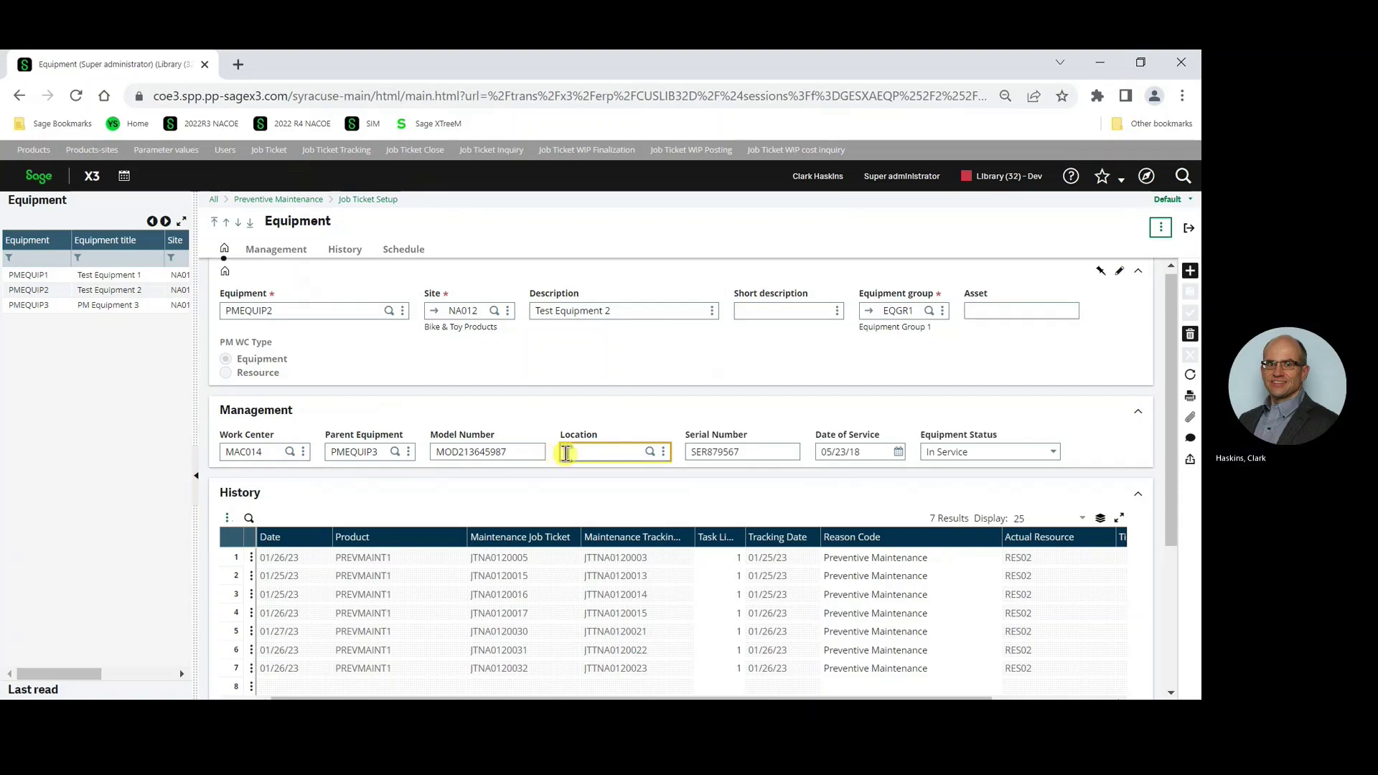
pyautogui.press('Tab')
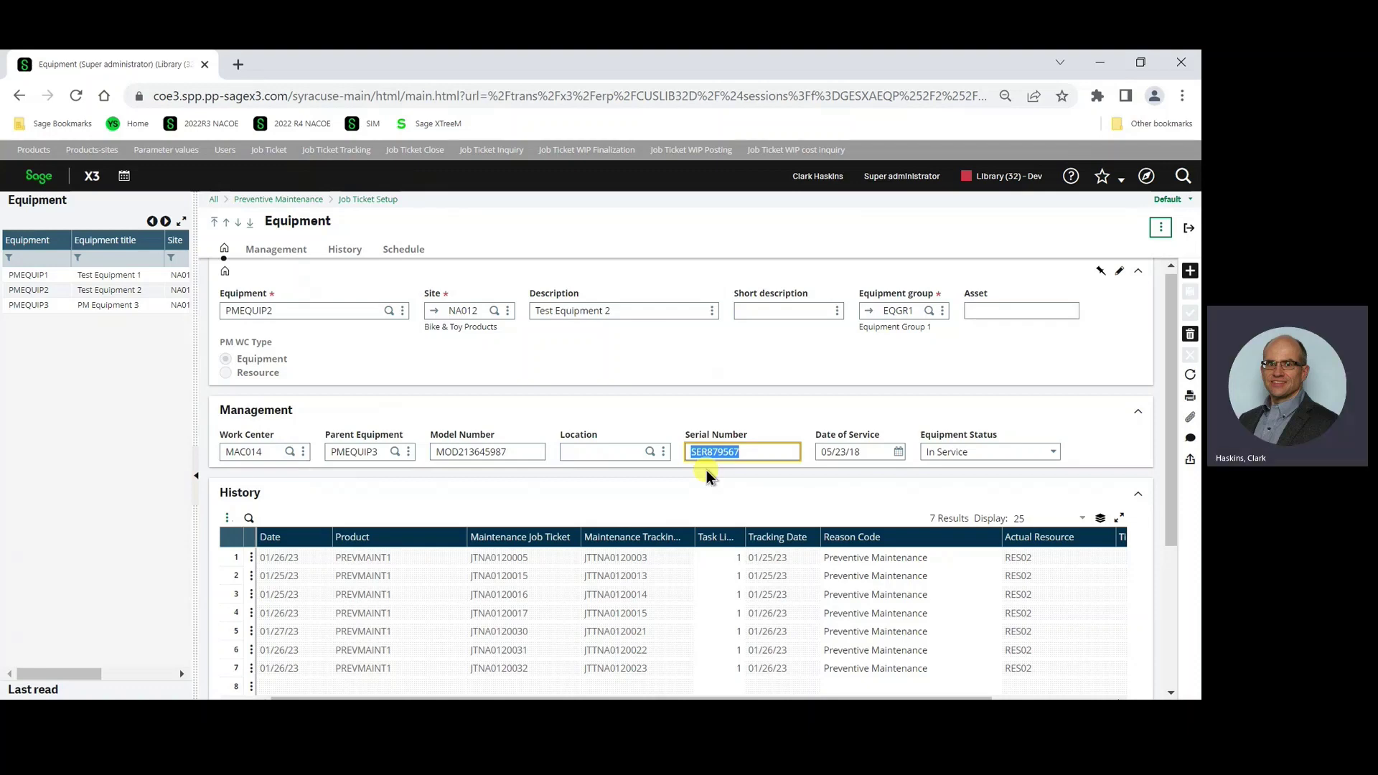
pyautogui.press('Tab')
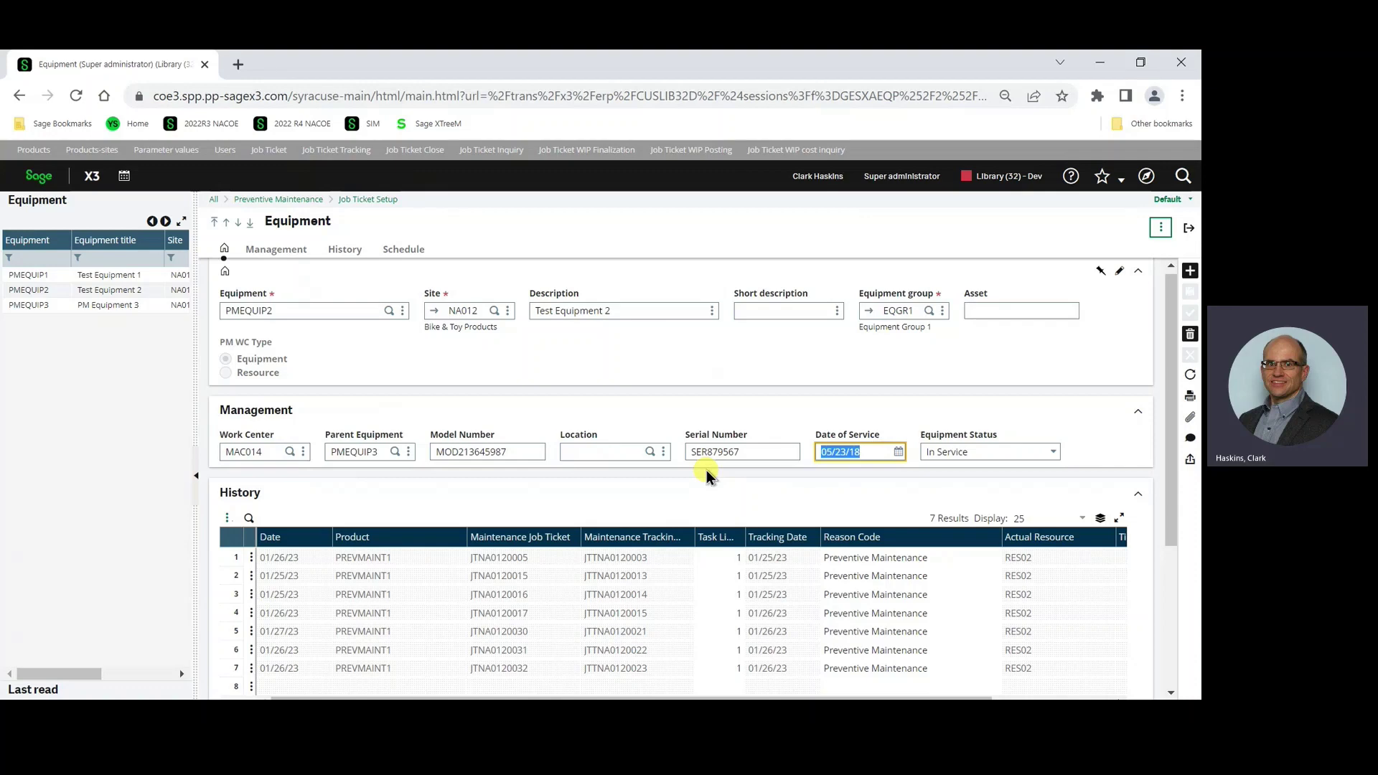
pyautogui.press('Tab')
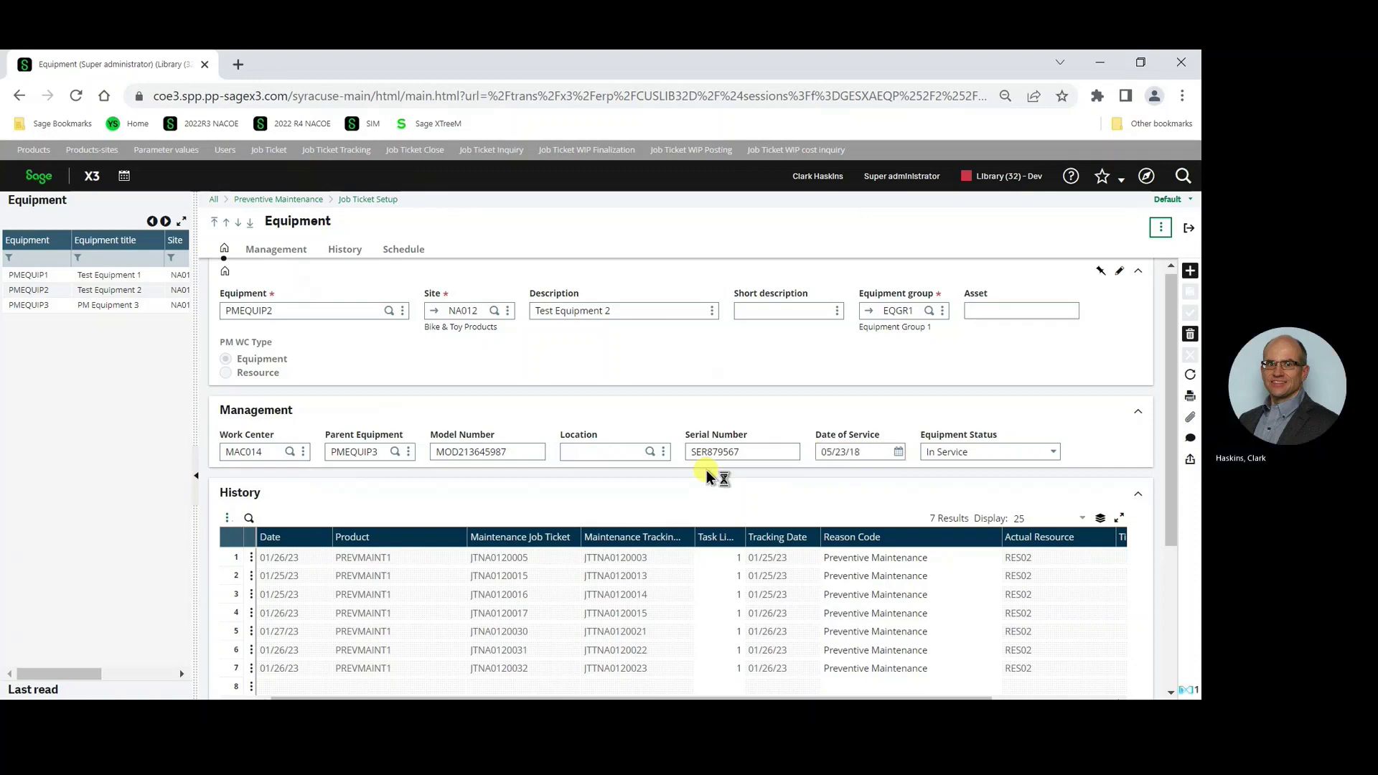
pyautogui.click(1053, 458)
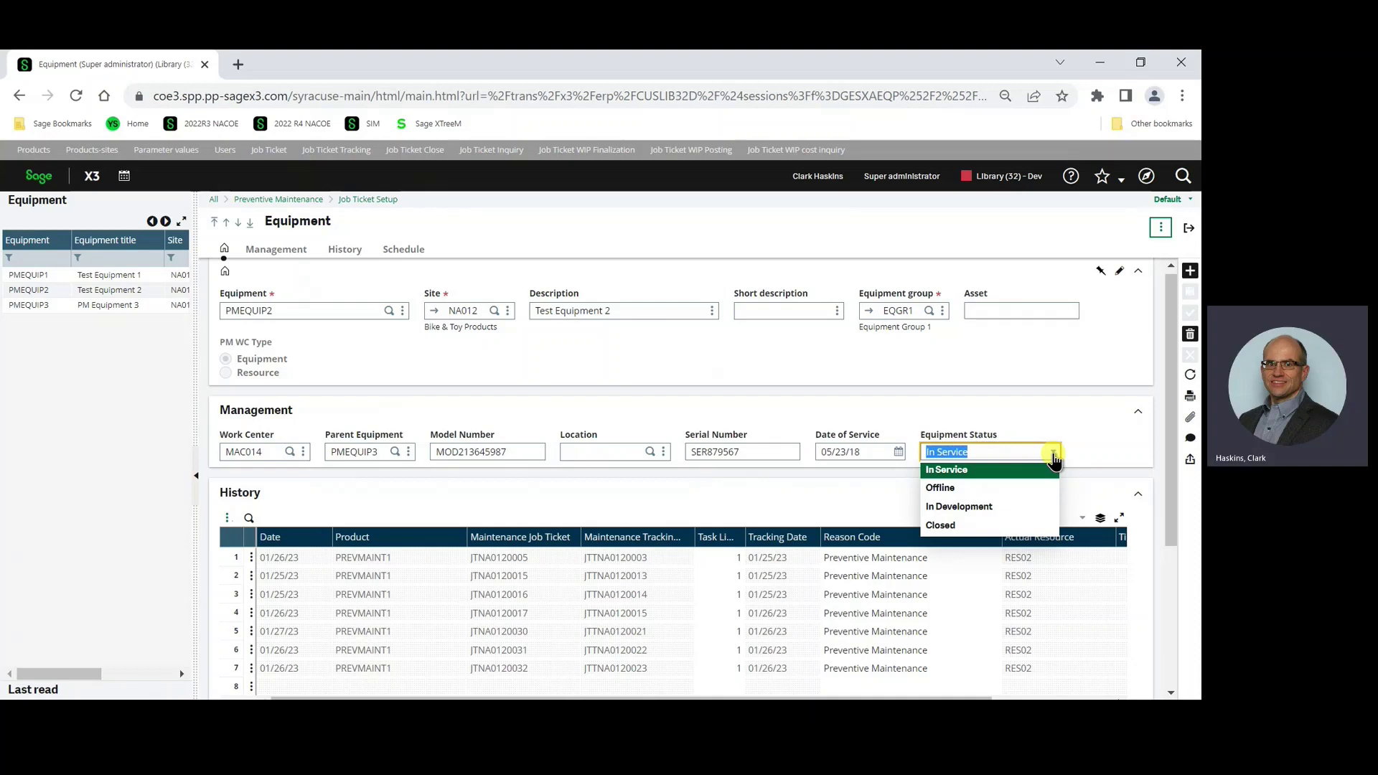
pyautogui.click(1109, 415)
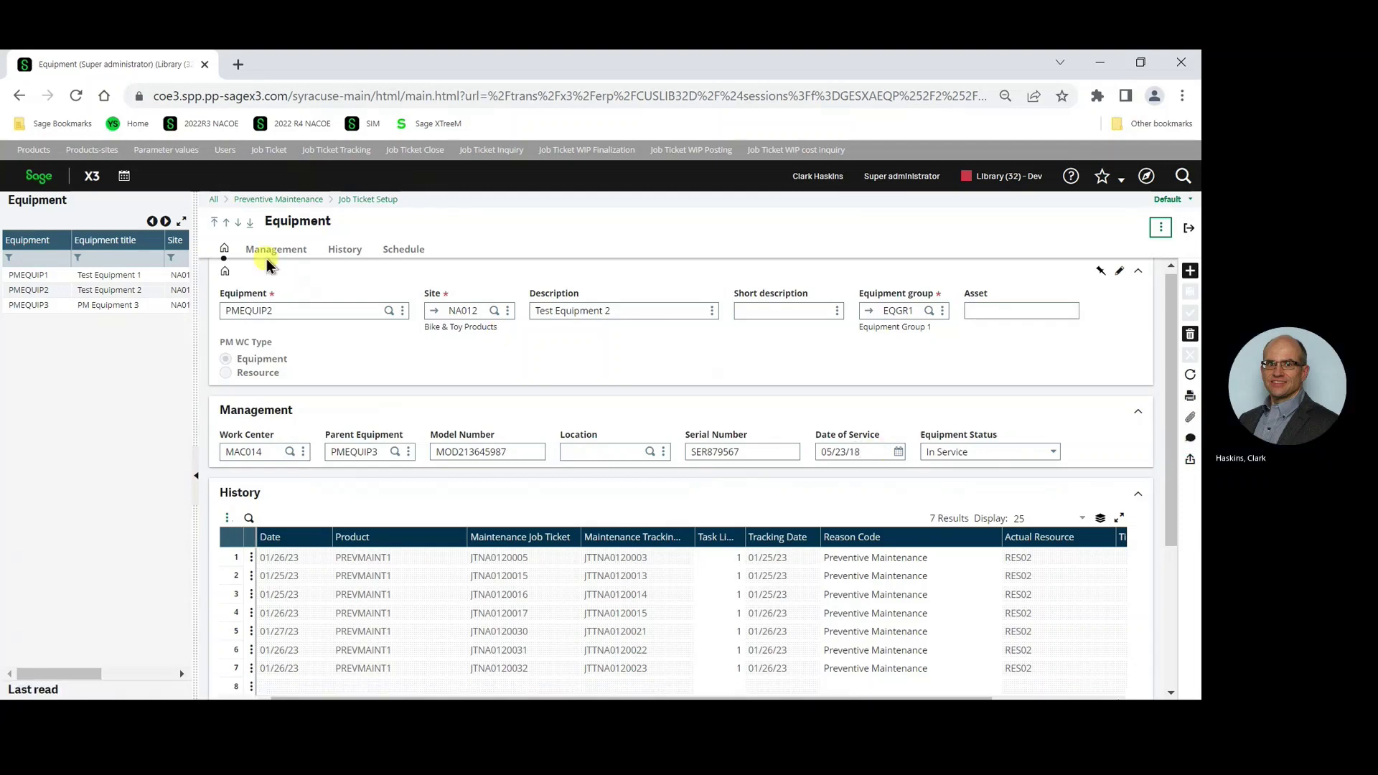
# Step: Review the equipment's maintenance history through to the time columns, along with its maintenance schedule
pyautogui.click(340, 253)
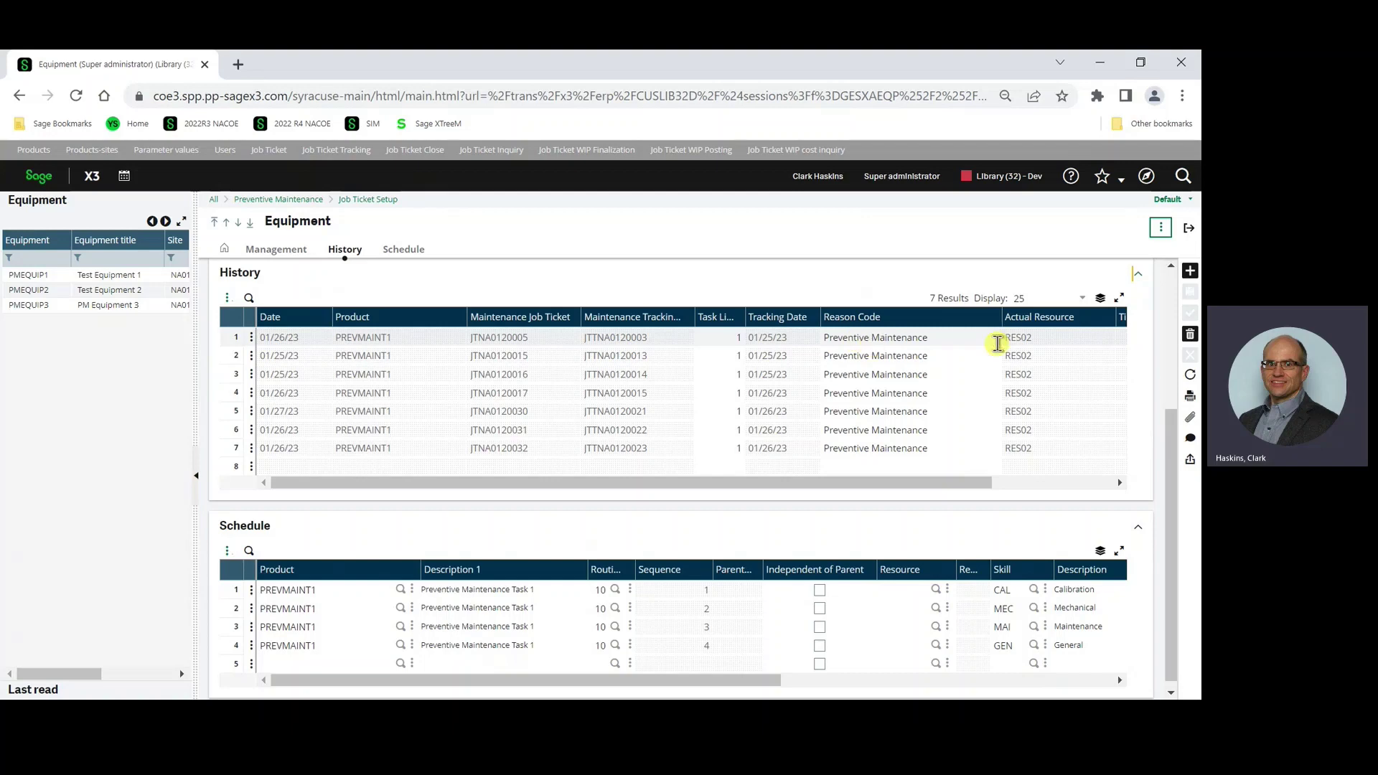
pyautogui.moveTo(954, 483); pyautogui.dragTo(1064, 486)
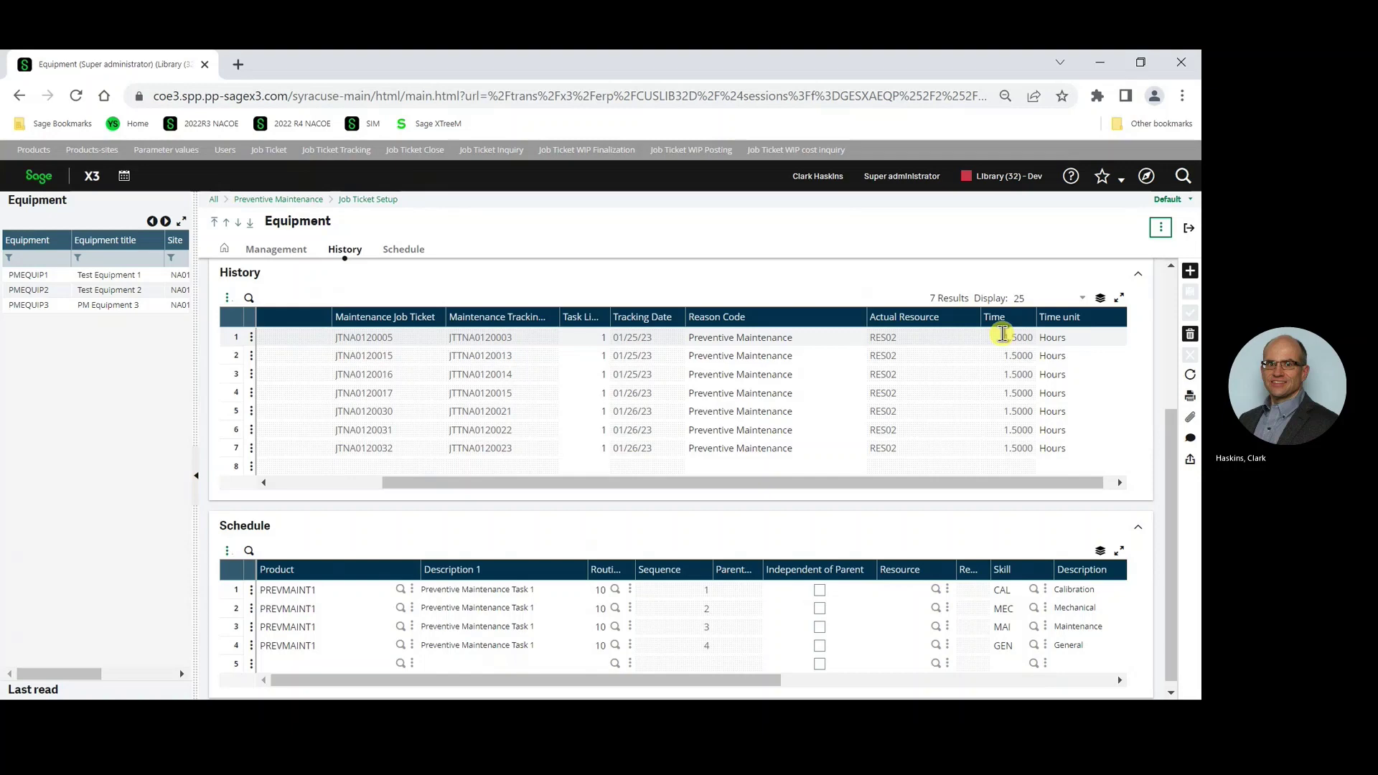
pyautogui.click(395, 252)
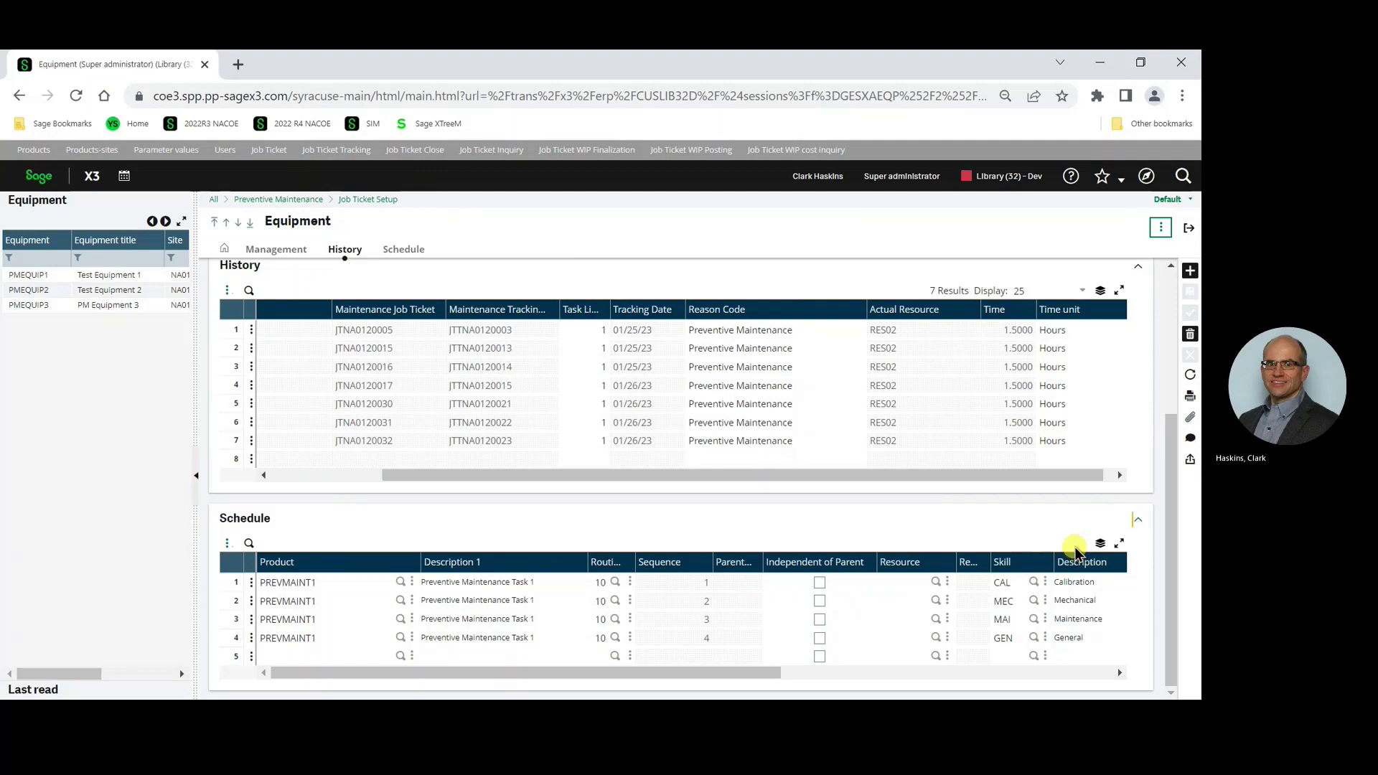
# Step: Leave Equipment, open Resources from the process flow, and review the RES02 header fields and active setting
pyautogui.click(1188, 230)
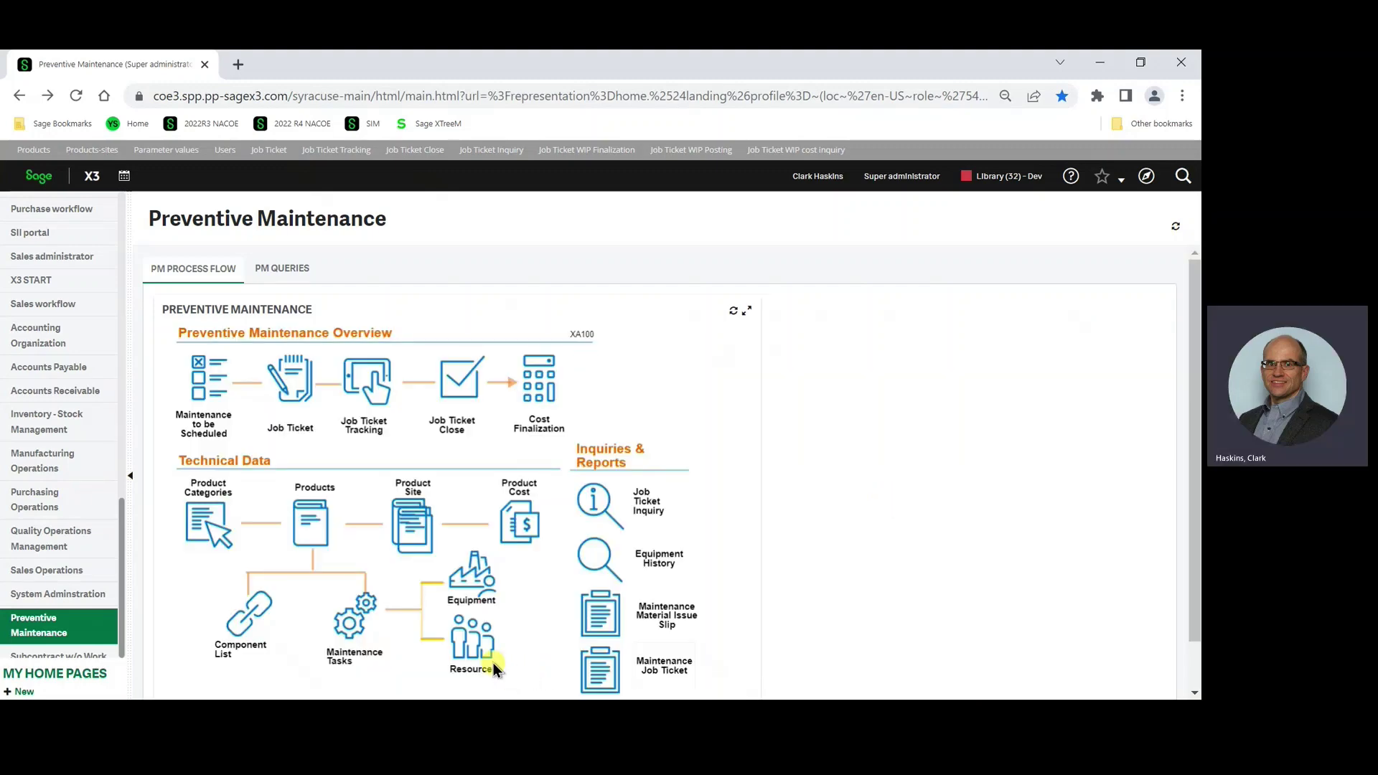
pyautogui.click(474, 644)
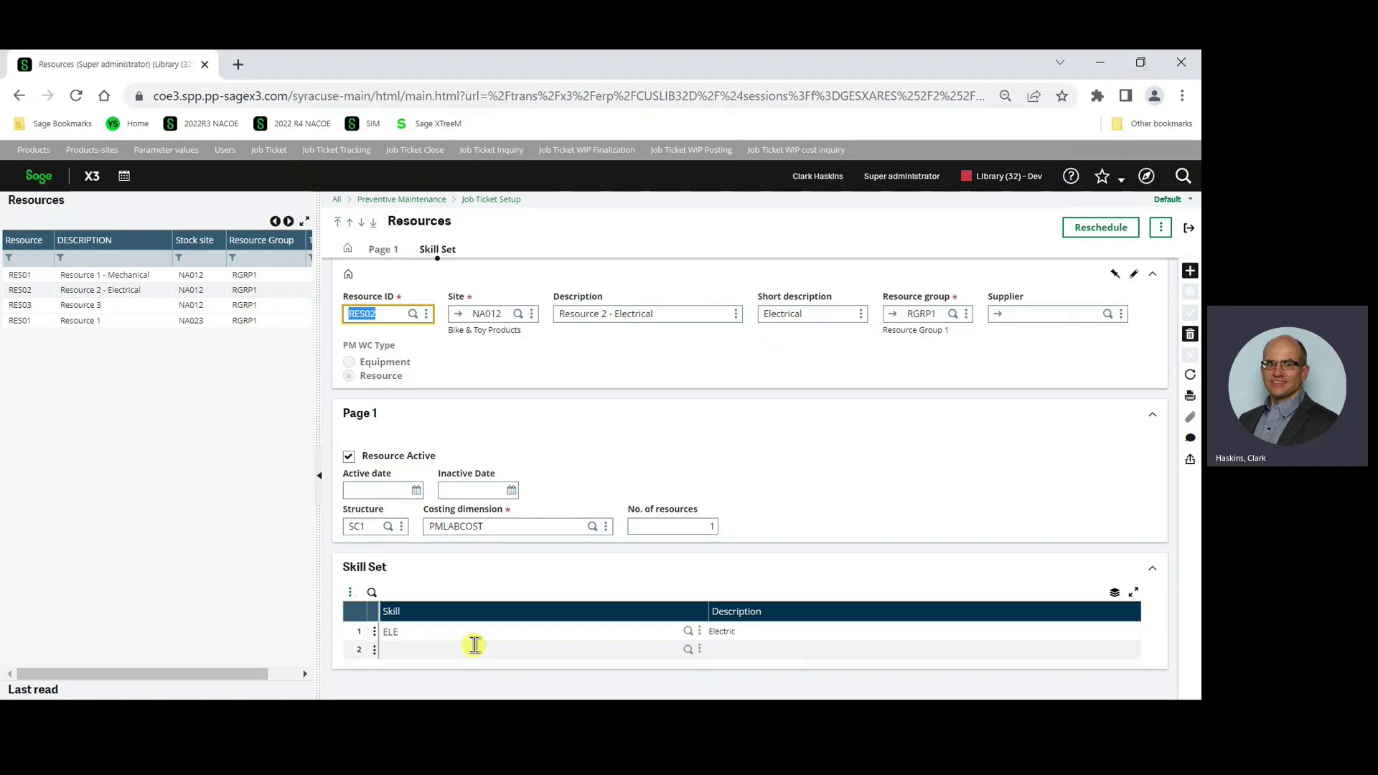
pyautogui.press('Tab')
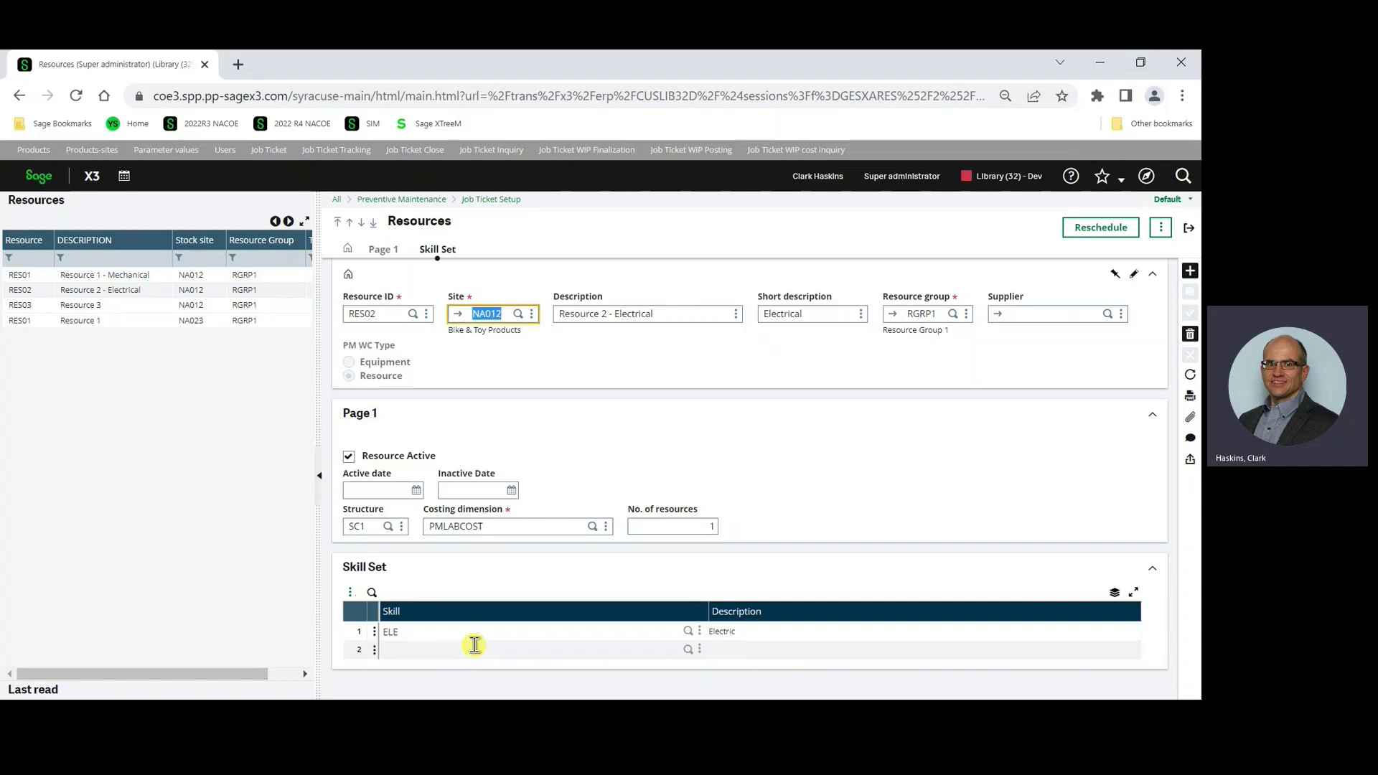
pyautogui.press('Tab')
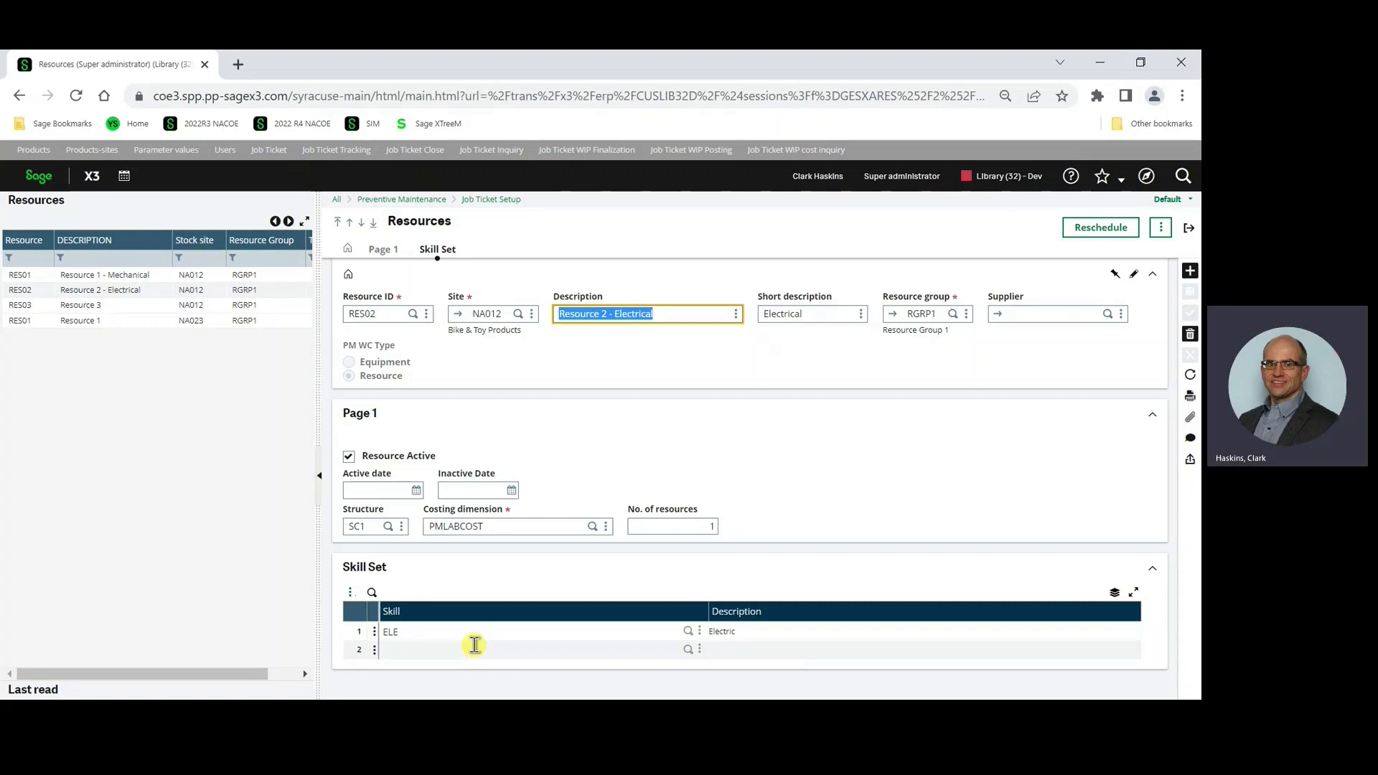
pyautogui.press('Tab')
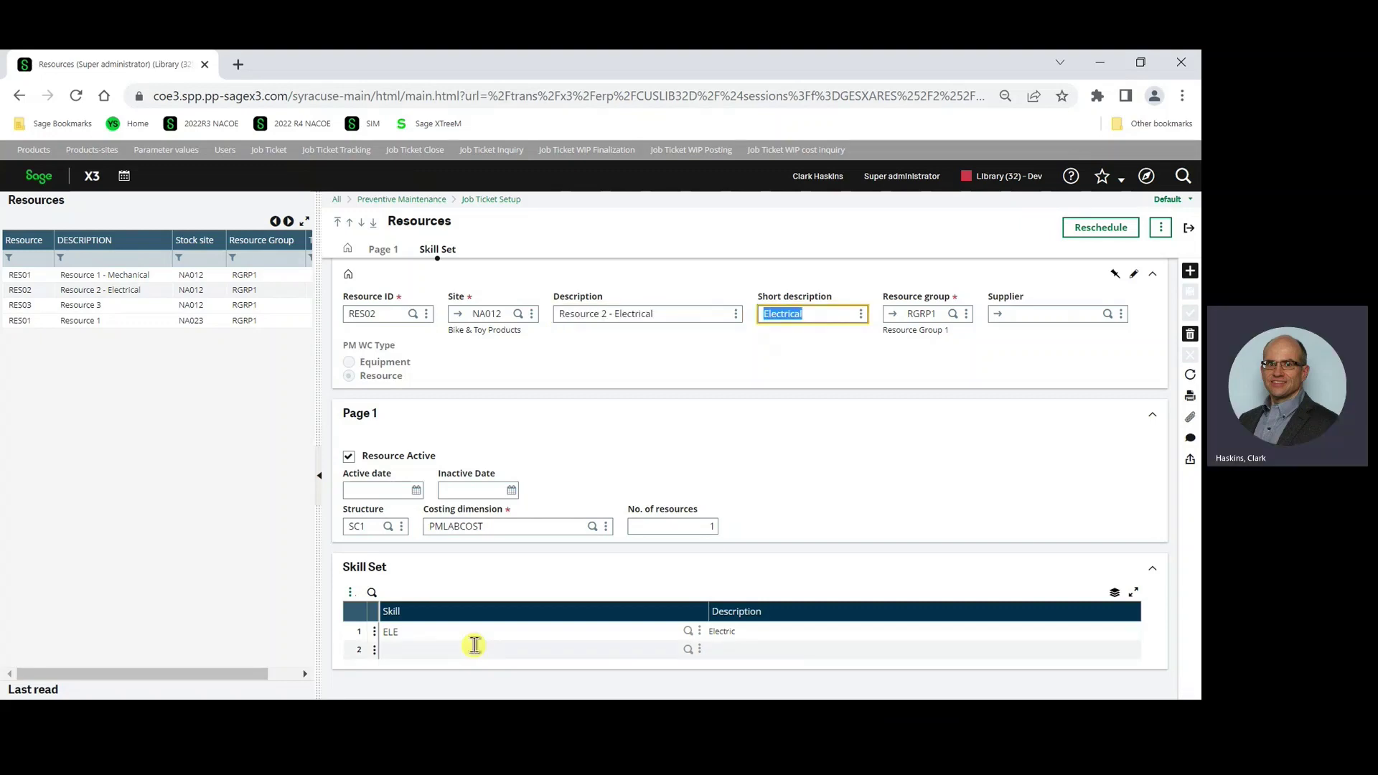
pyautogui.press('Tab')
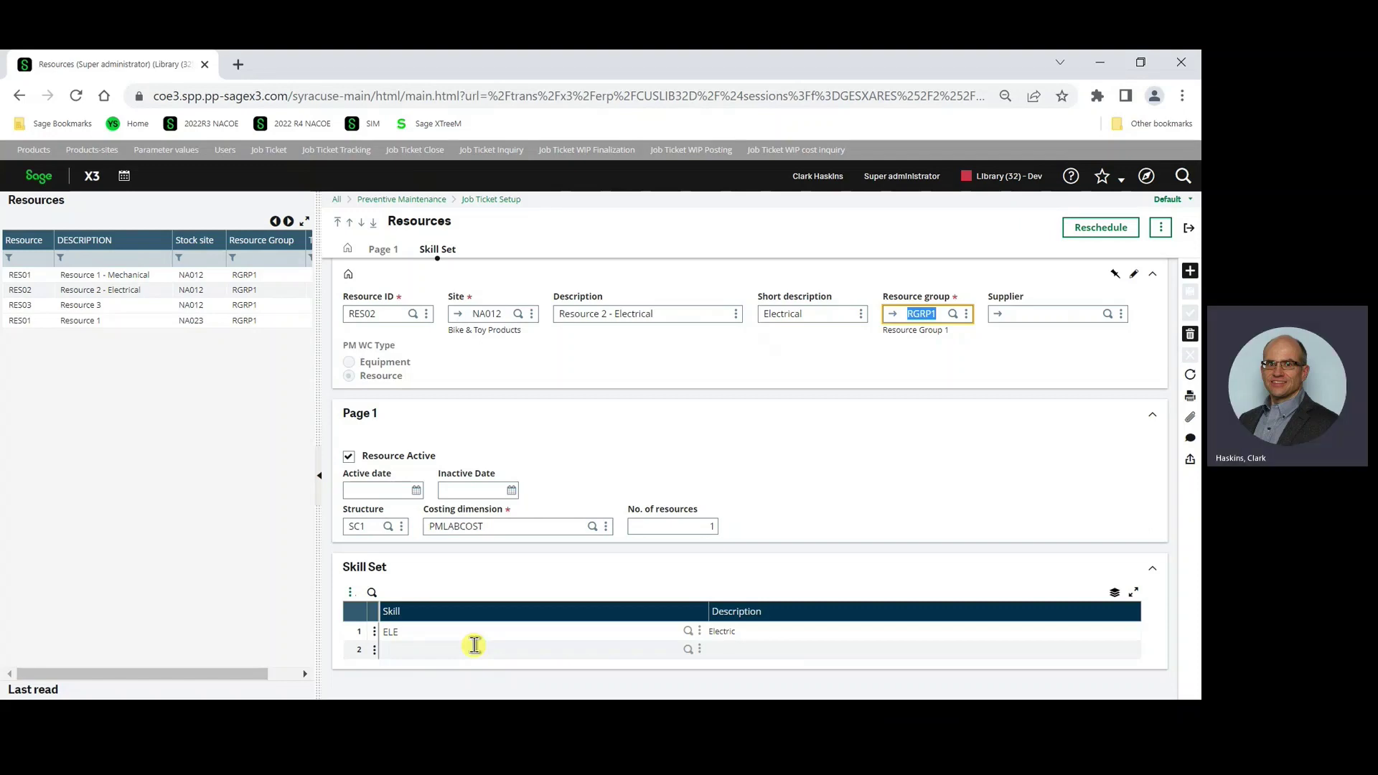
pyautogui.press('Tab')
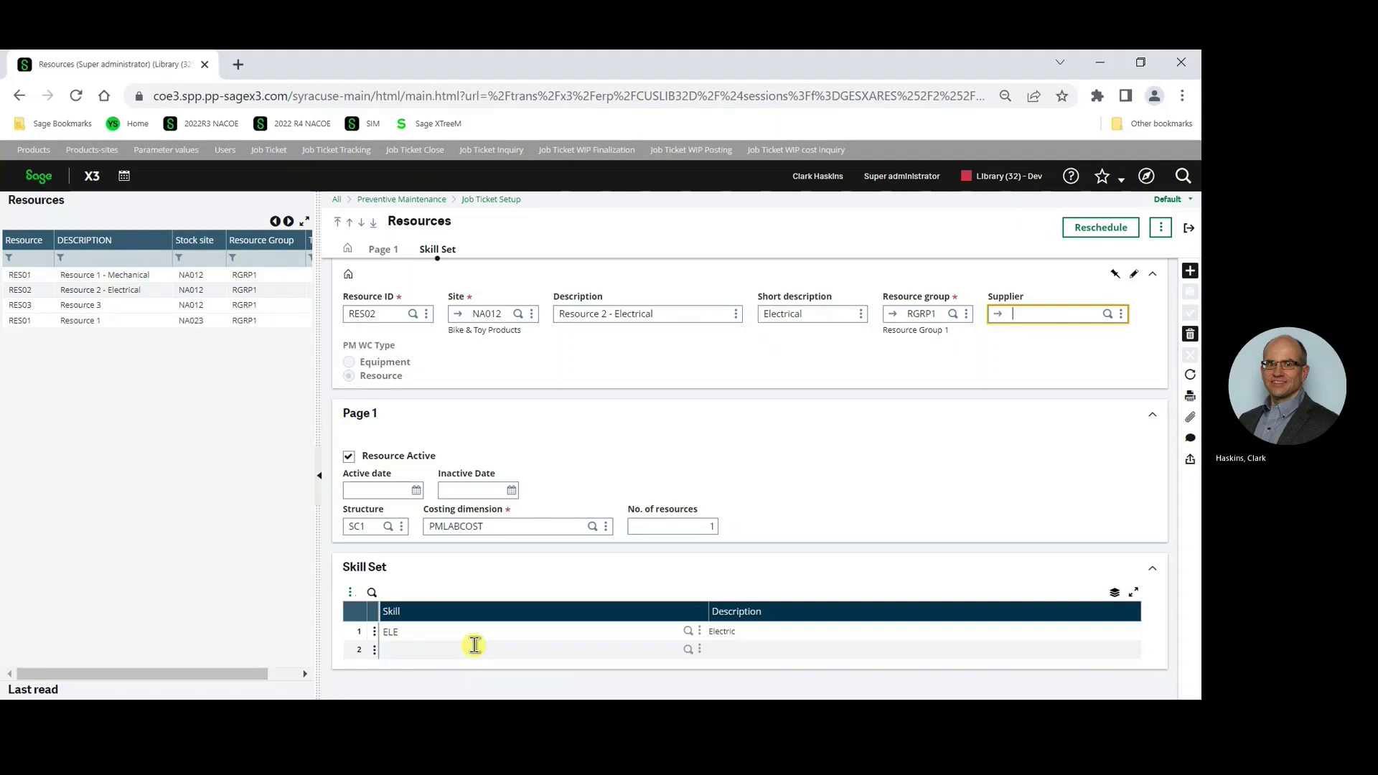
pyautogui.press('Tab')
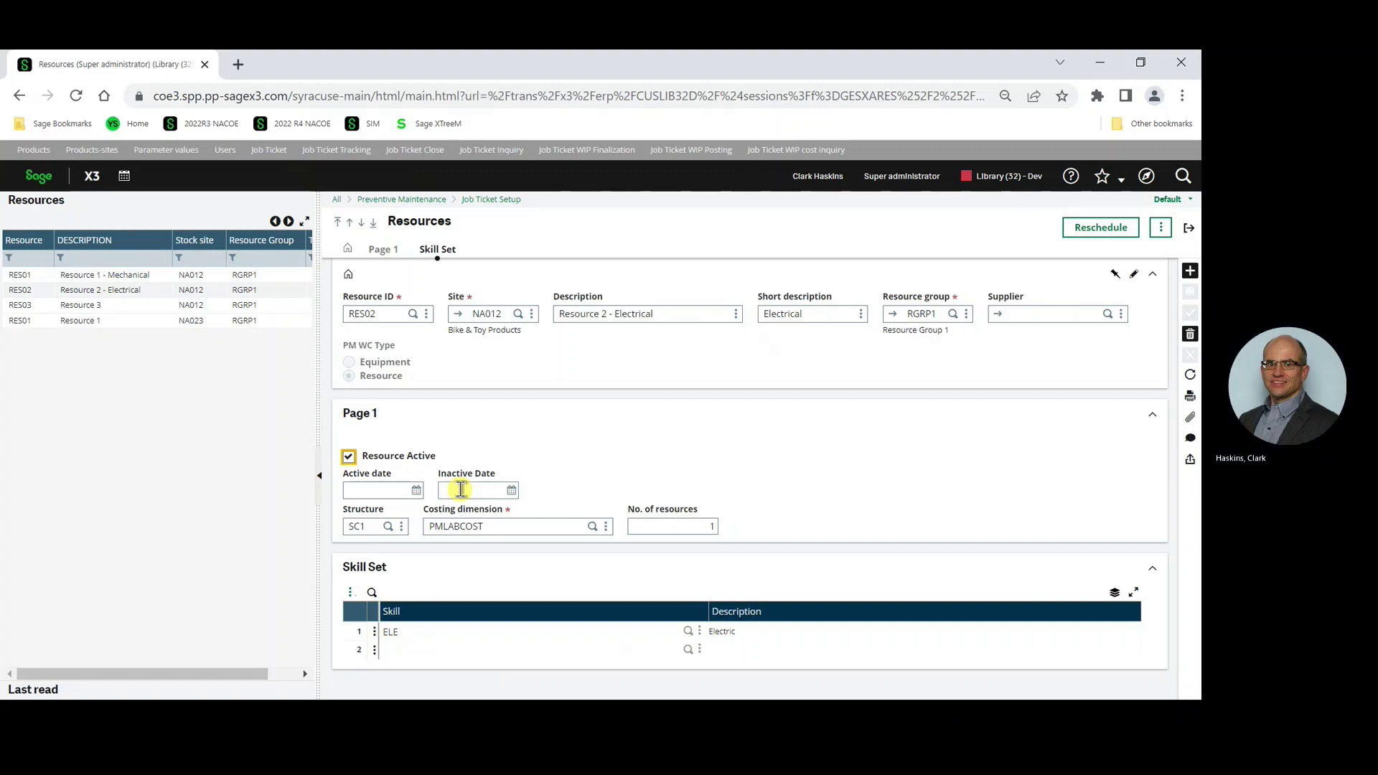
# Step: Check the resource's structure and inspect its linked costing dimension record, then return to the resource
pyautogui.click(371, 528)
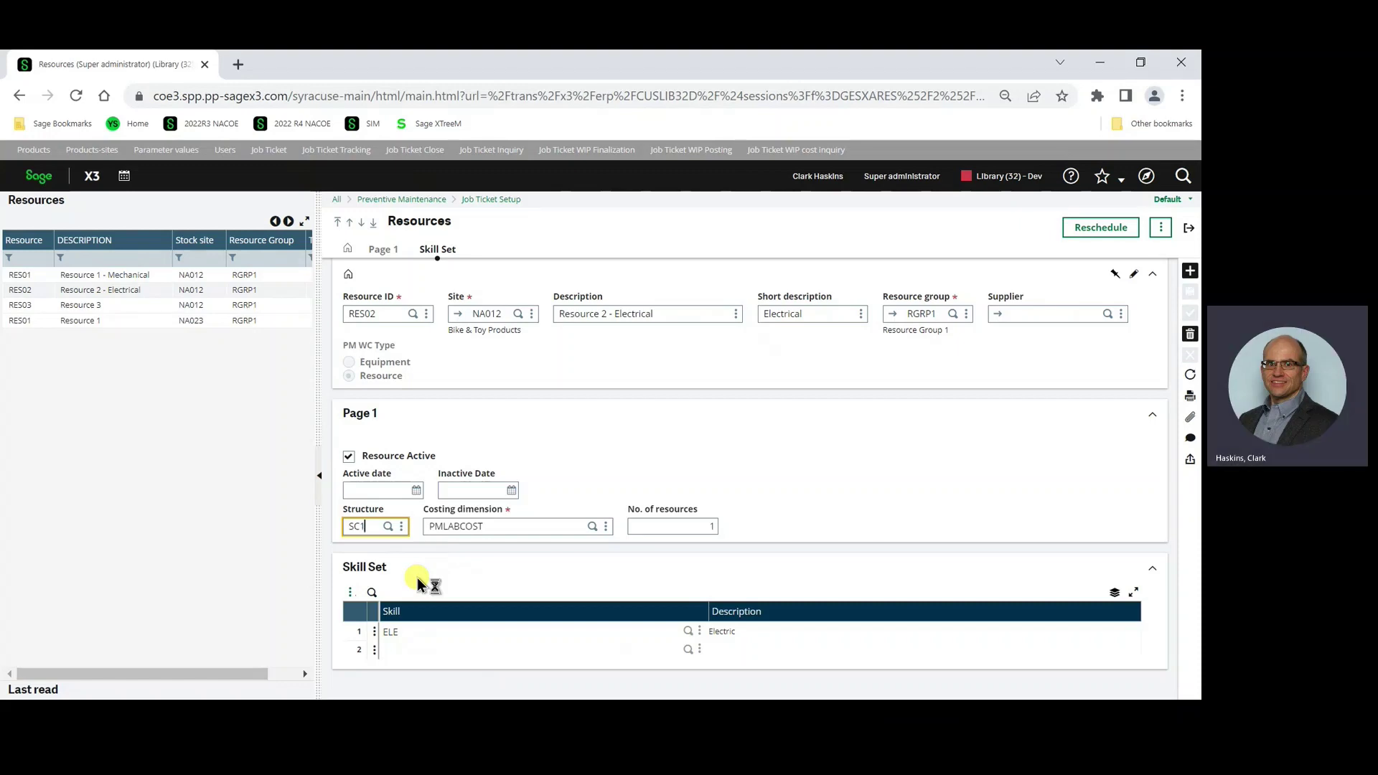
pyautogui.press('Tab')
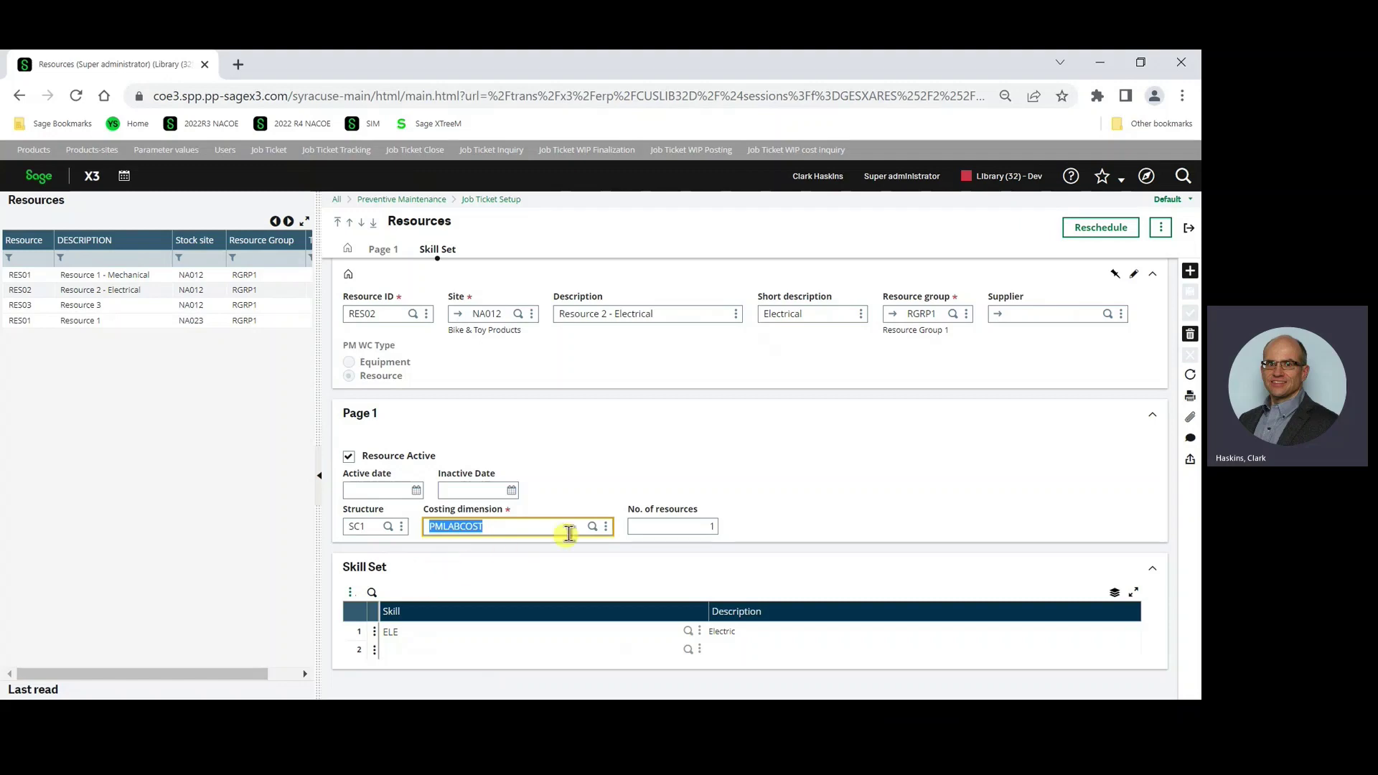
pyautogui.click(605, 527)
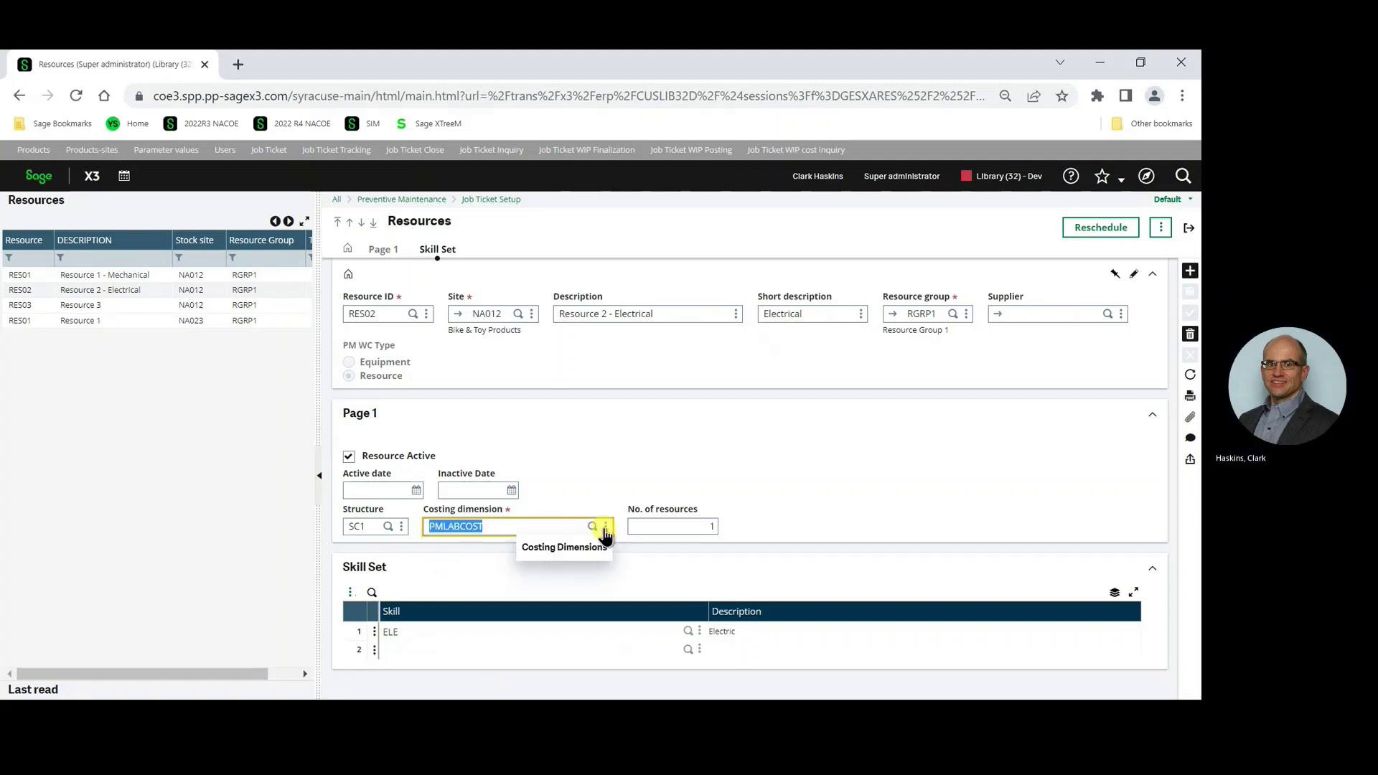
pyautogui.click(577, 548)
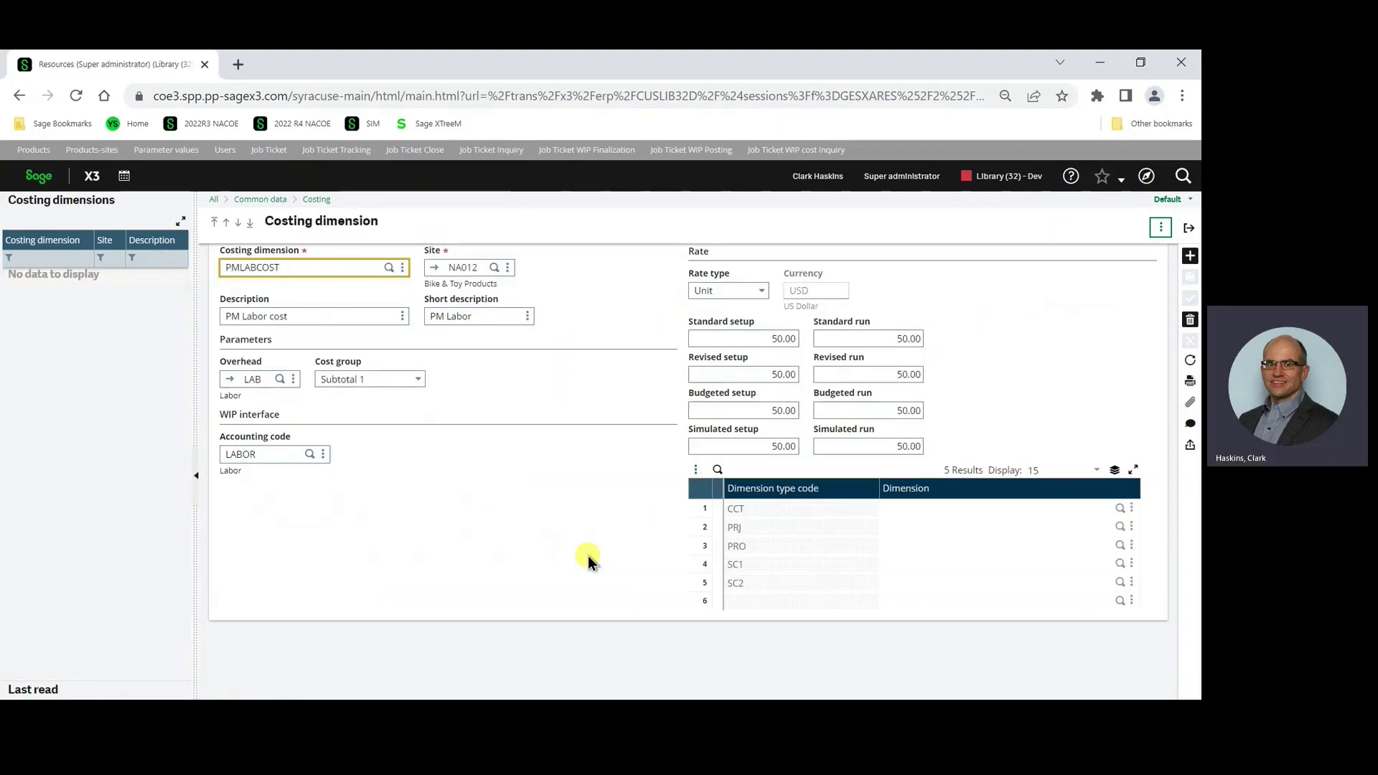
pyautogui.press('Tab')
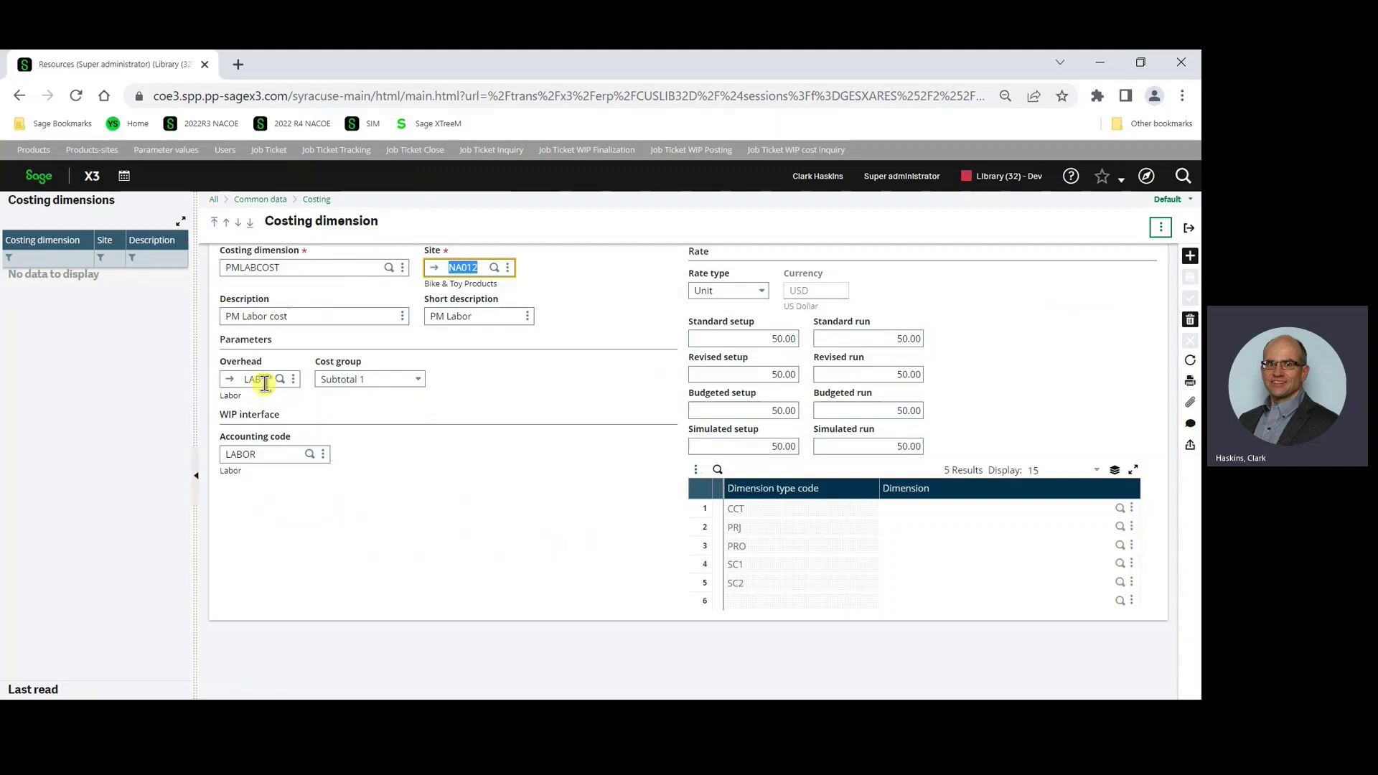
pyautogui.press('Tab')
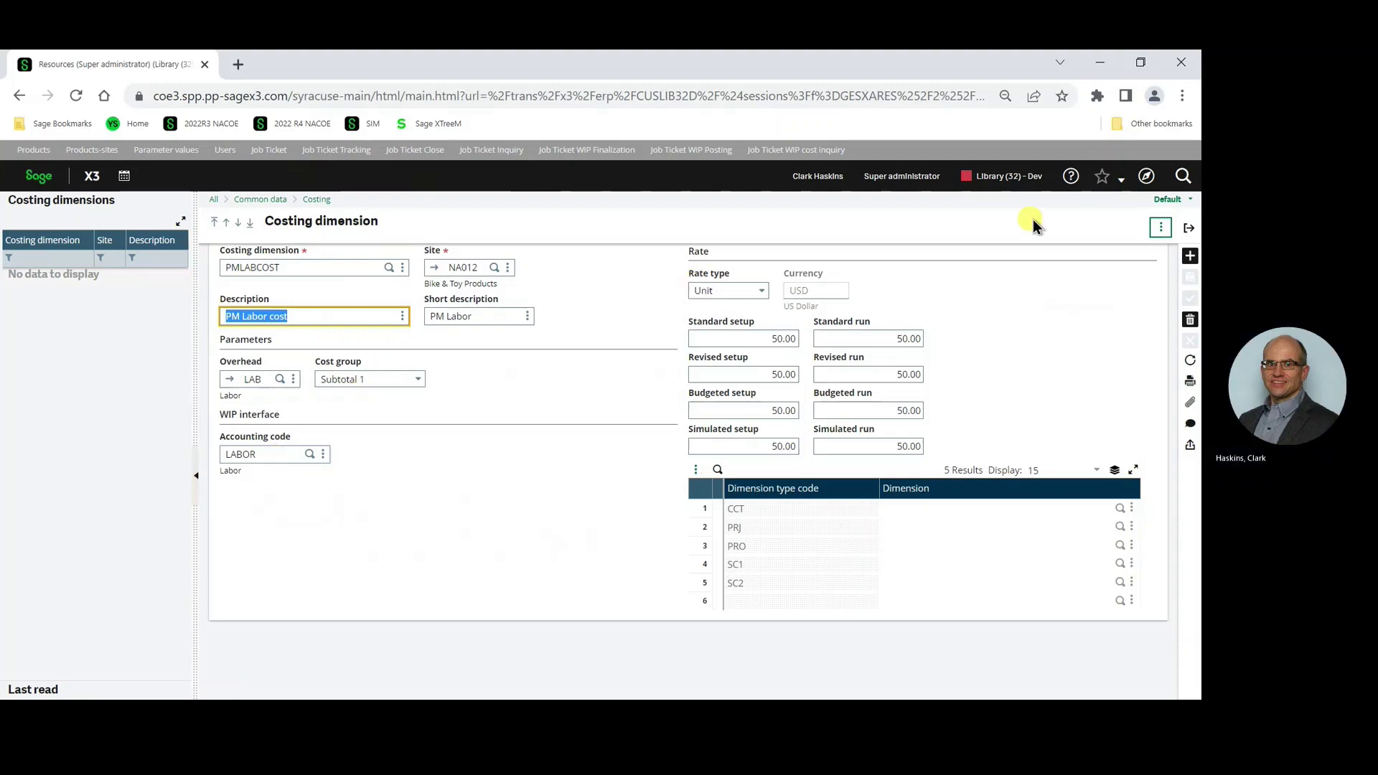
pyautogui.click(1191, 232)
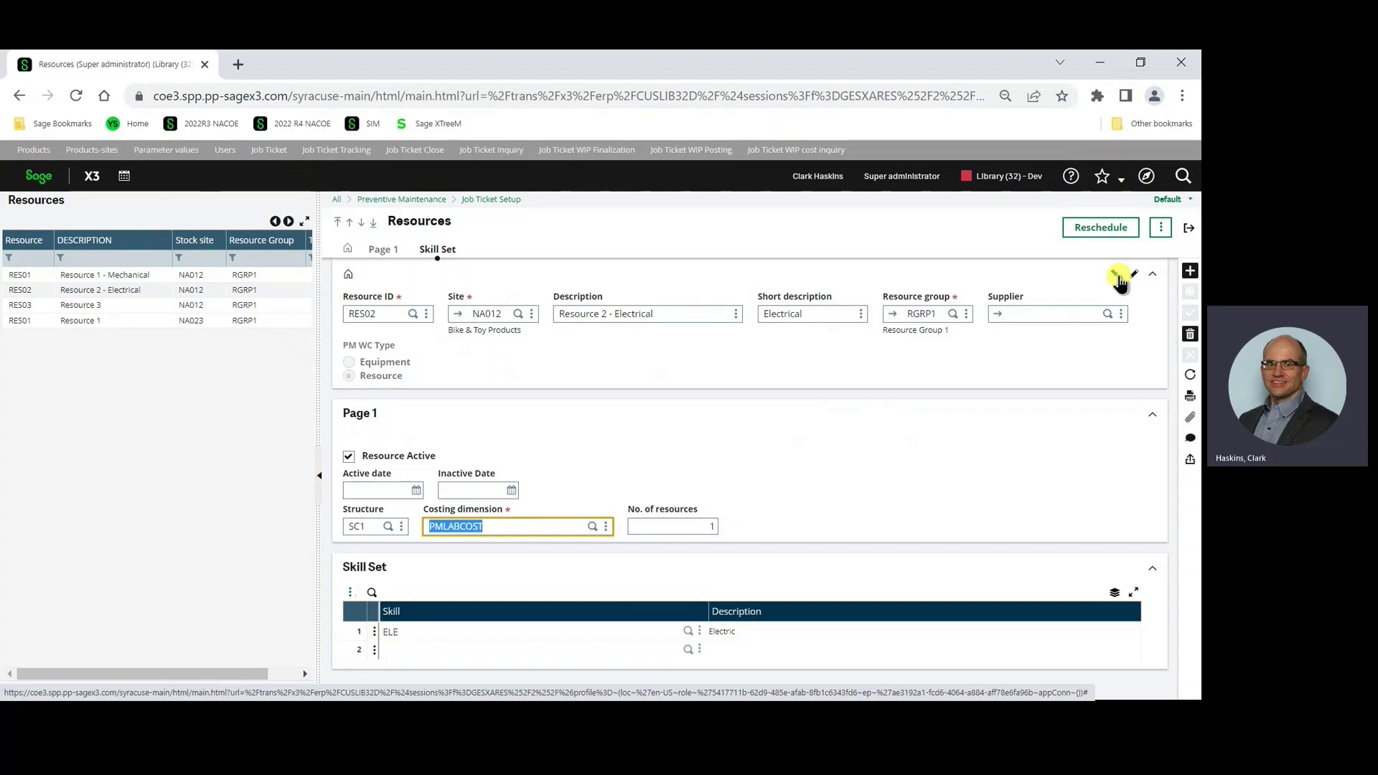
# Step: Look up the available skill codes for the first line of the resource's skill set and keep the existing entry
pyautogui.click(689, 633)
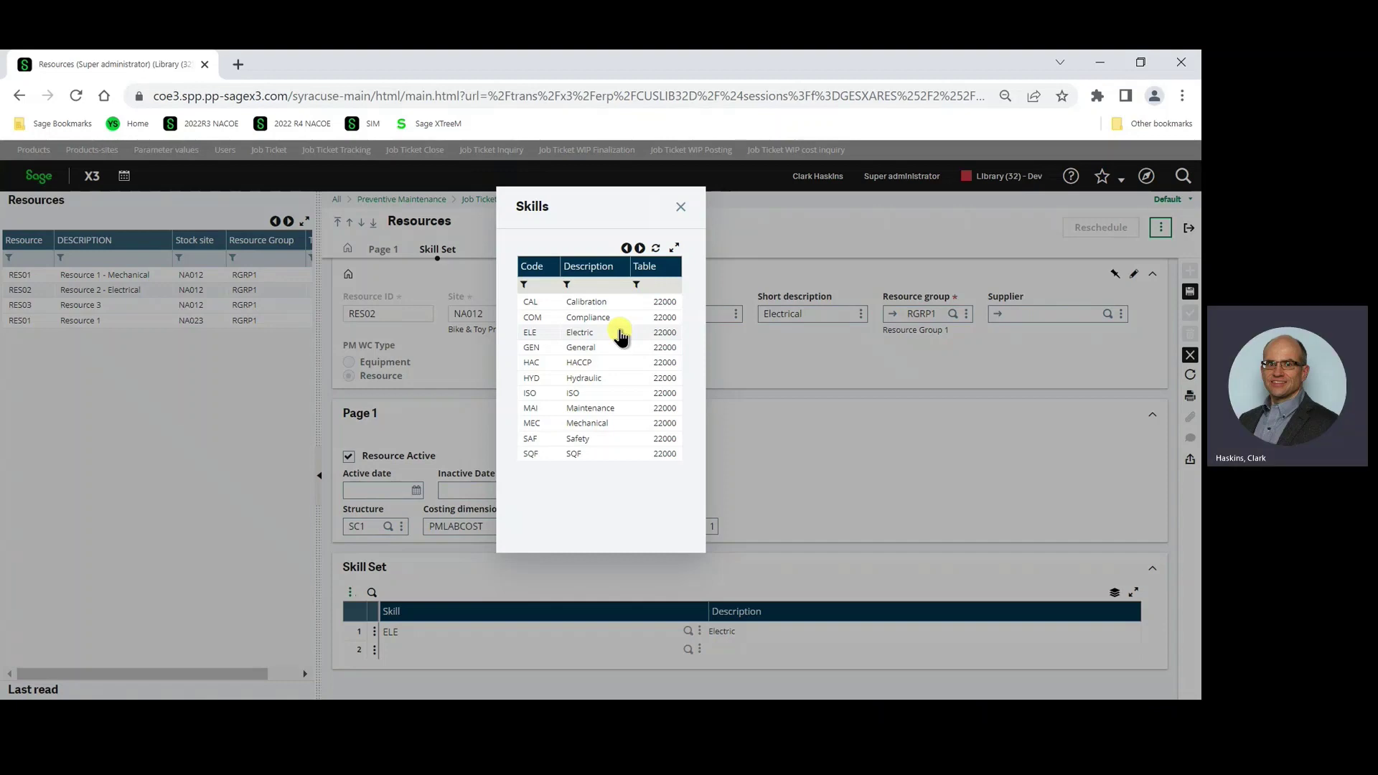
pyautogui.click(679, 209)
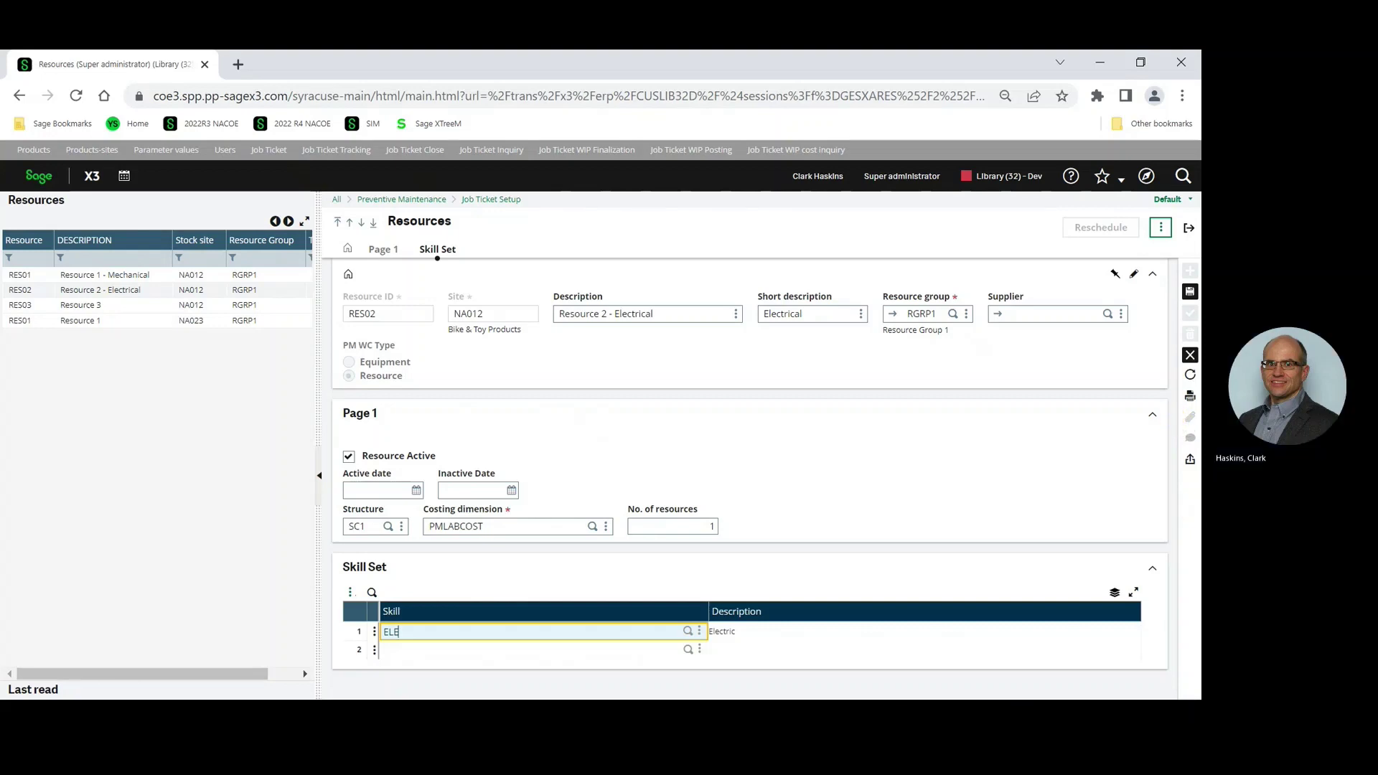
# Step: Switch to the slide presentation and advance to the Equipment & Resources – Key Points slide
pyautogui.hotkey('alt', 'Tab')
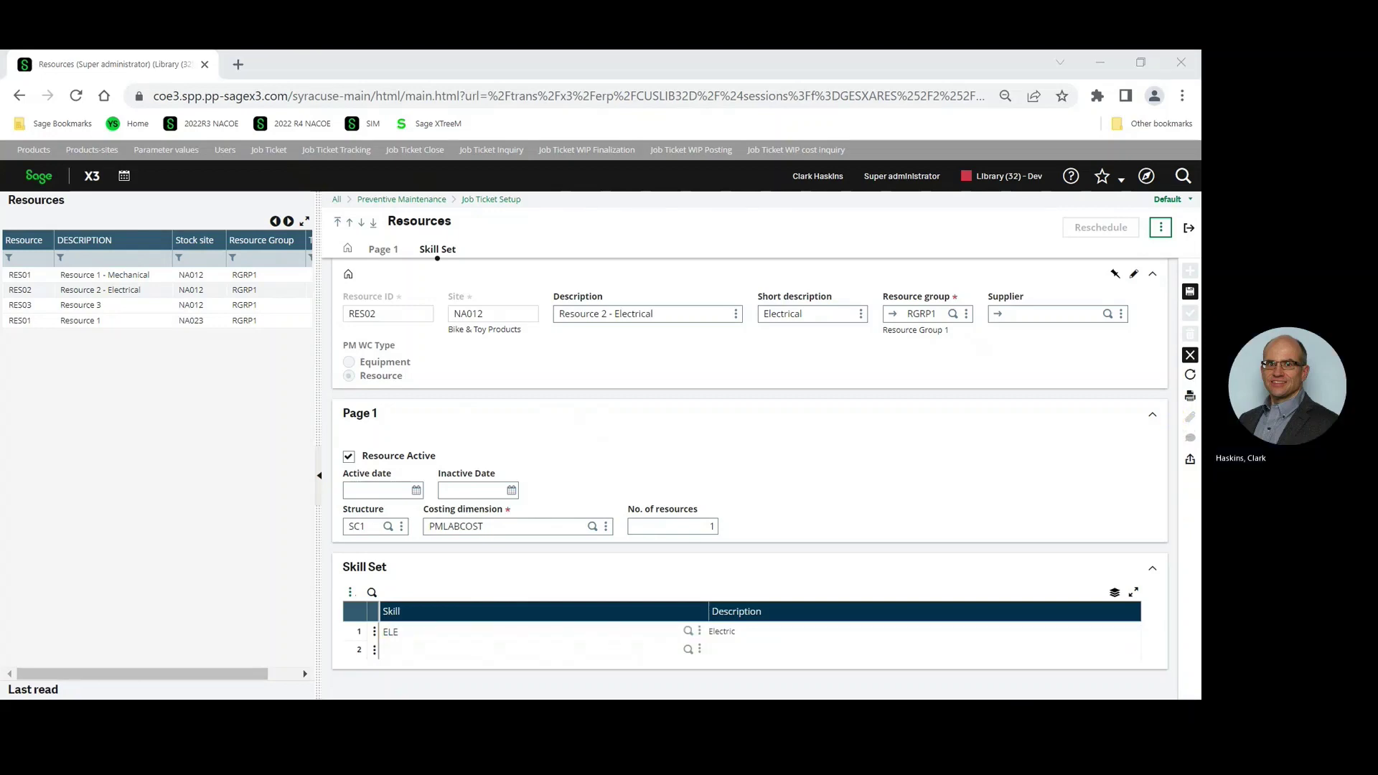
pyautogui.press('Right')
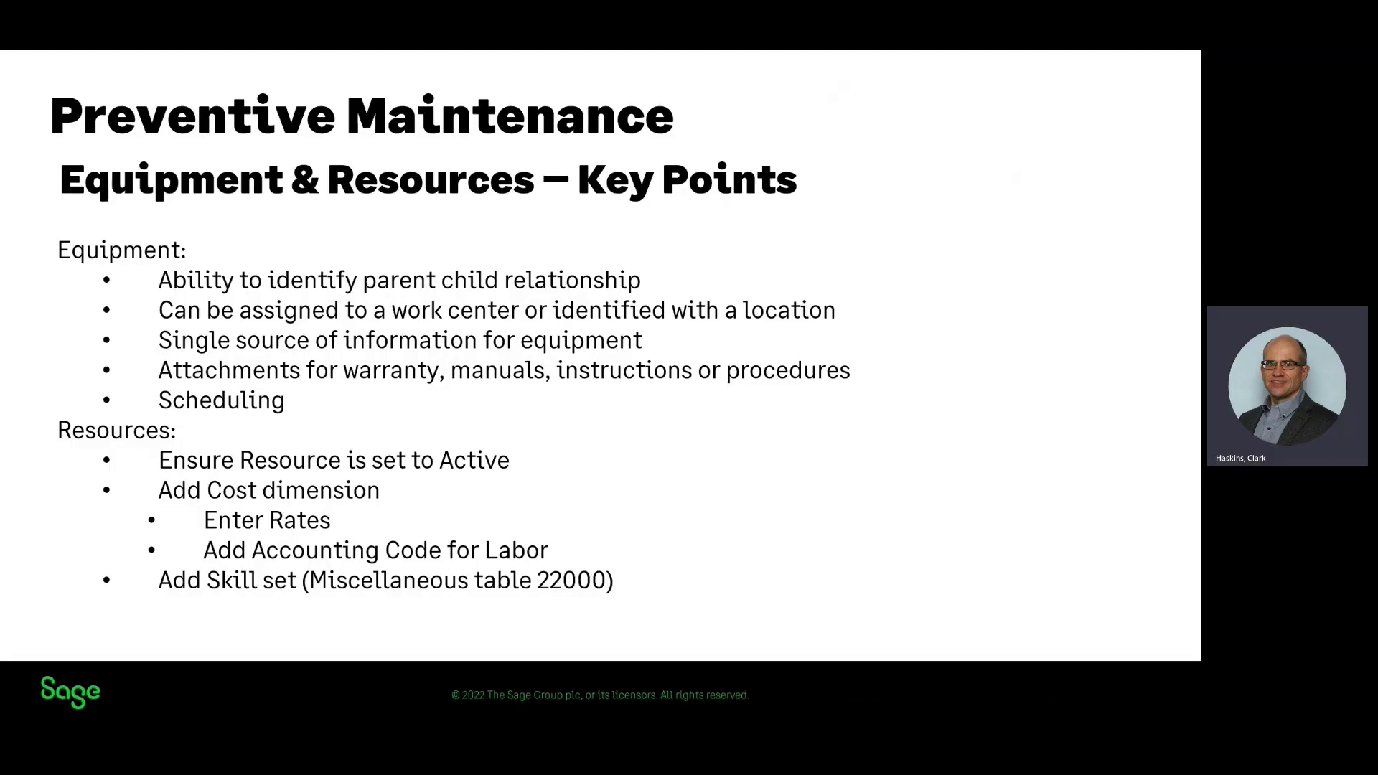